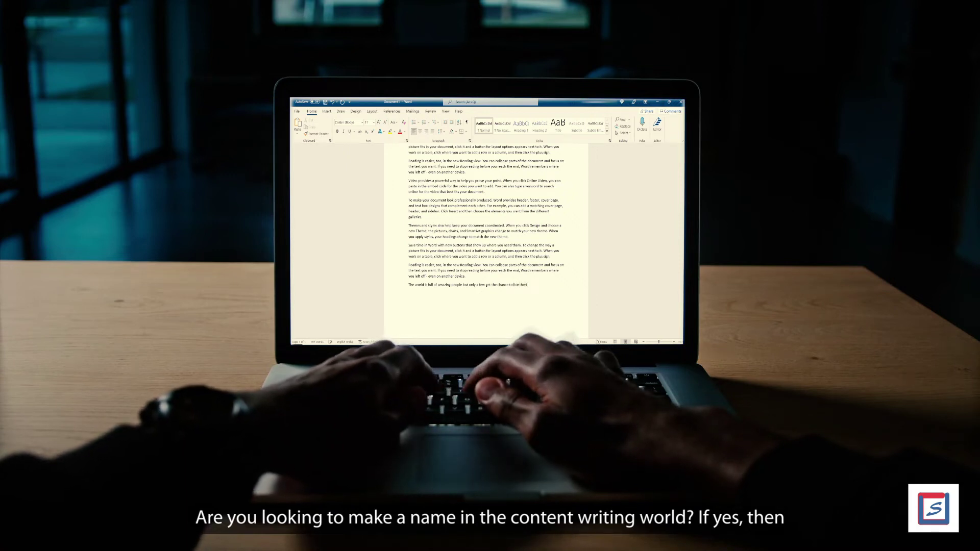
Step: Complete the last line with 'live their lives to the fullest.'
type("lives")
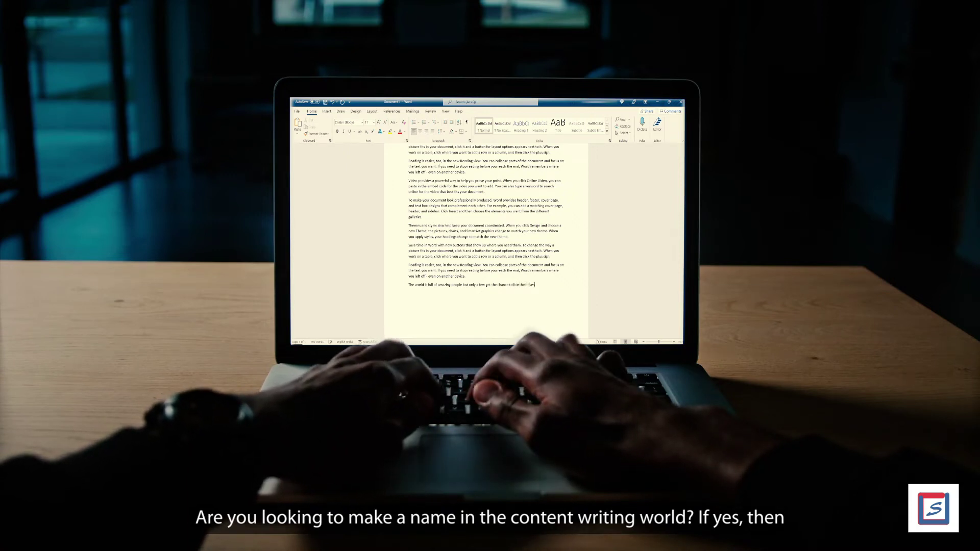
type(" to the fu")
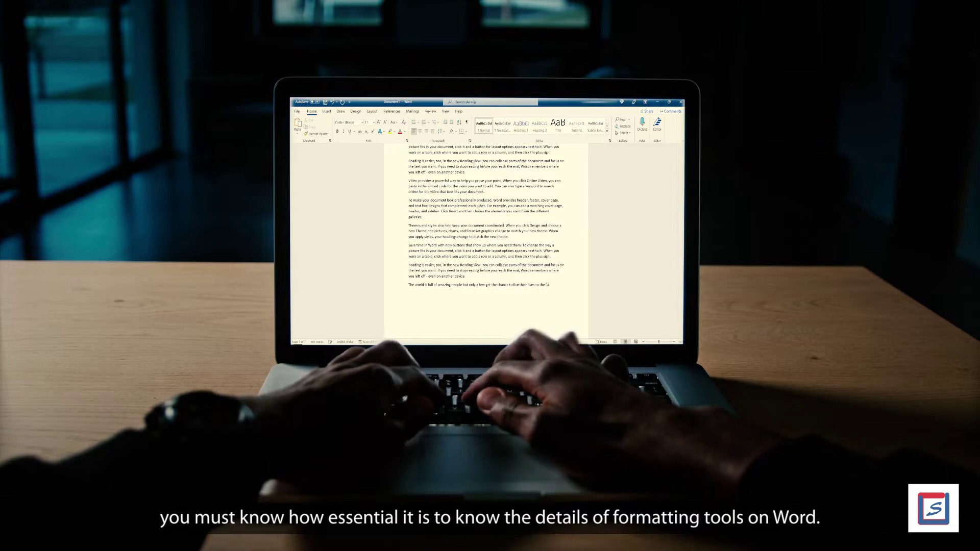
type("llest.")
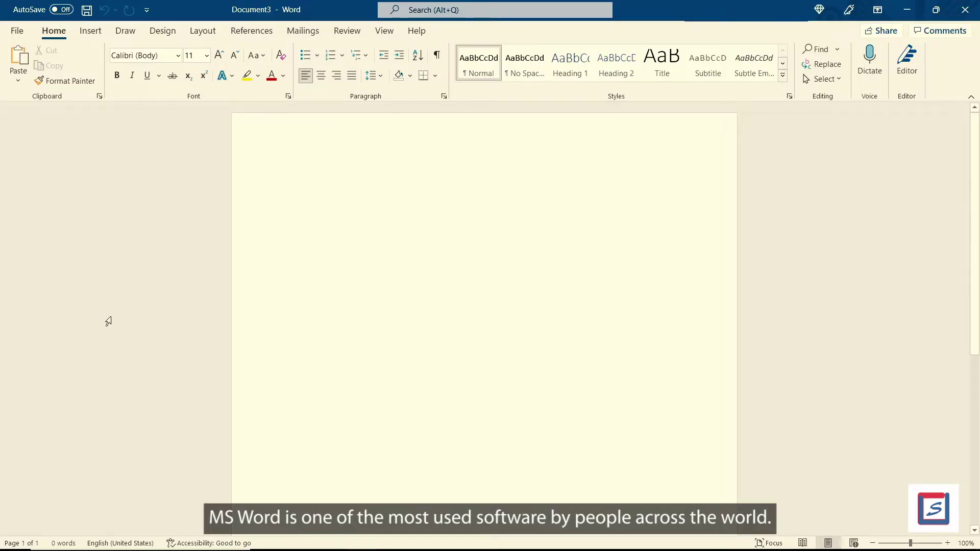
Step: Generate sample text with =lorem() and merge its paragraphs into a single paragraph
type("=lorem()")
key("Return")
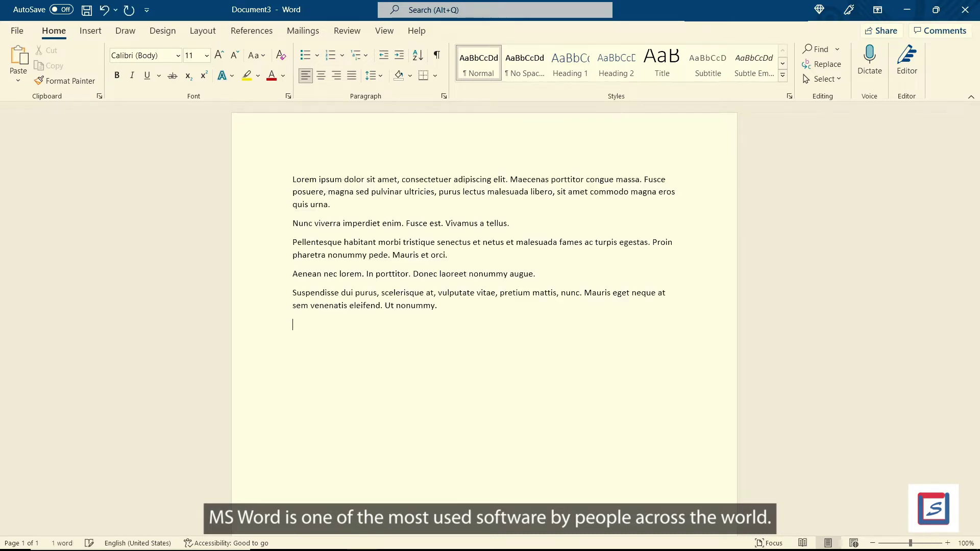
key("BackSpace")
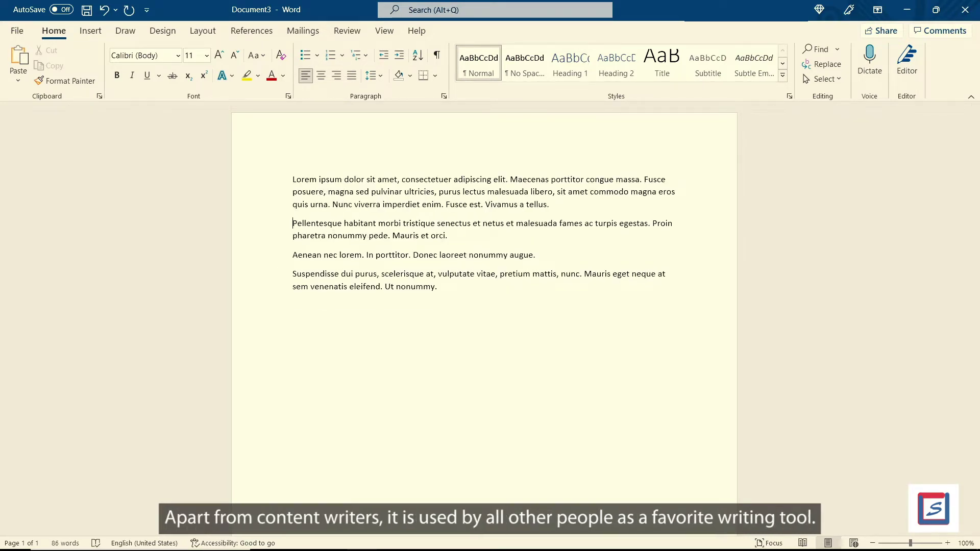
key("BackSpace")
key("Delete")
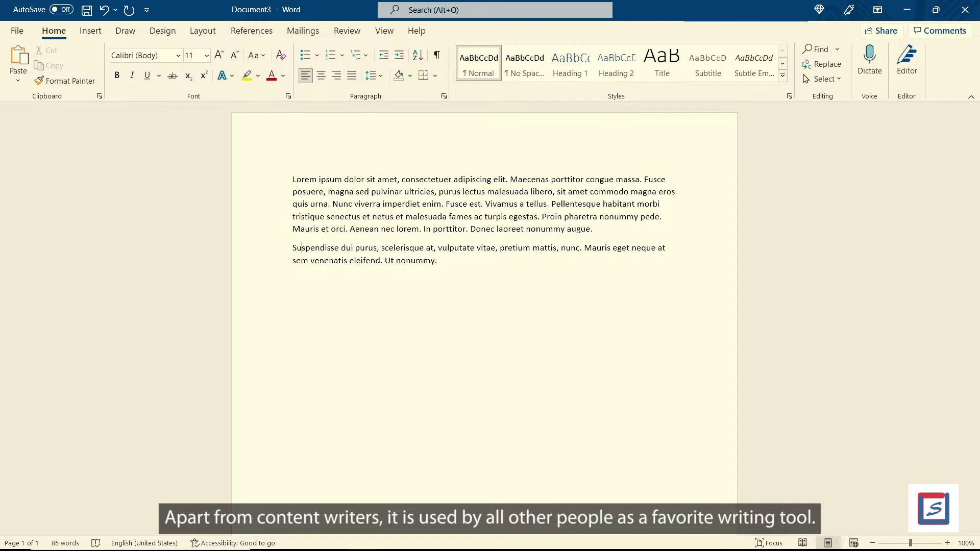
key("Delete")
Step: Add the heading LOREM IPSUM DOLOR SIT AMET in bold, another font, and uppercase
left_click_drag(293, 179, 388, 175)
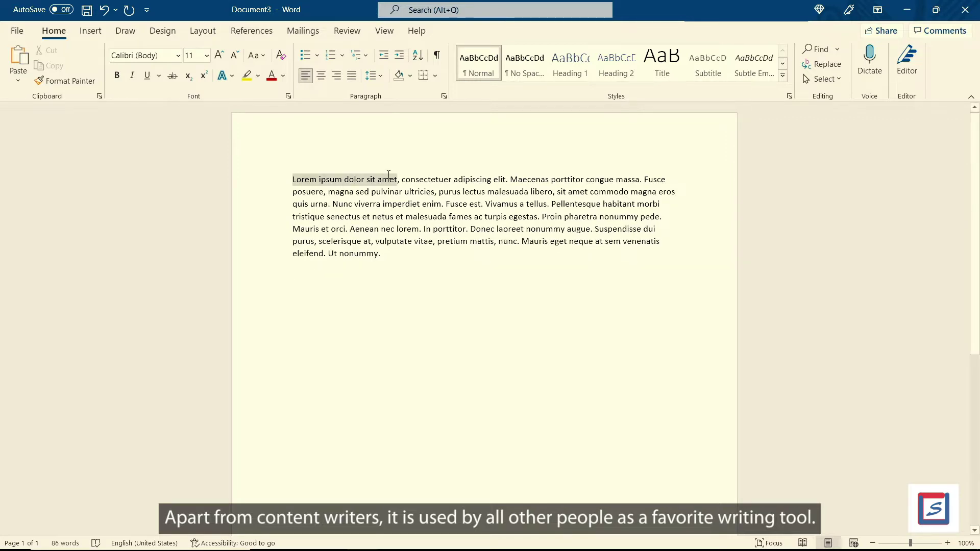
type("Lorem ipsum dolor sit amet")
triple_click(303, 179)
key("ctrl+b")
left_click(178, 55)
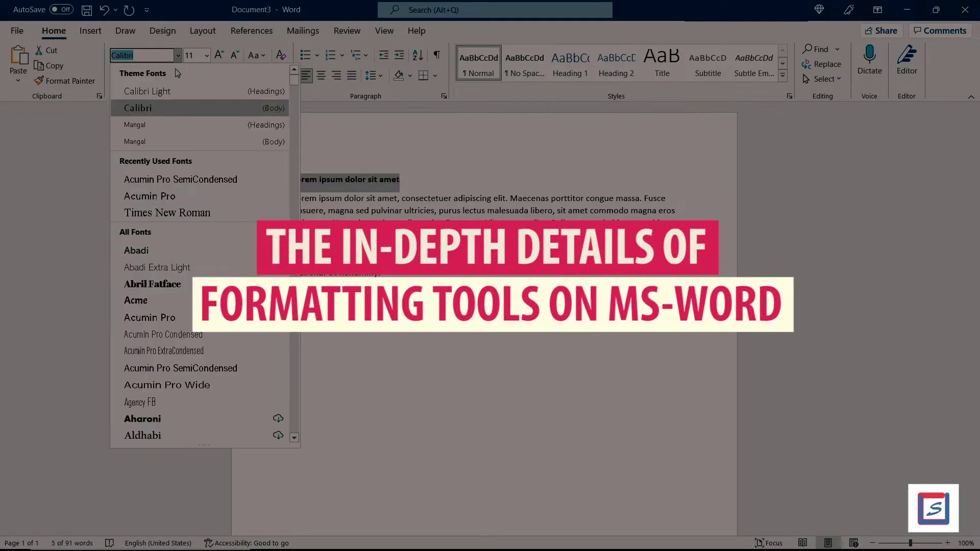
left_click(150, 196)
left_click(255, 55)
left_click(275, 102)
left_click(369, 211)
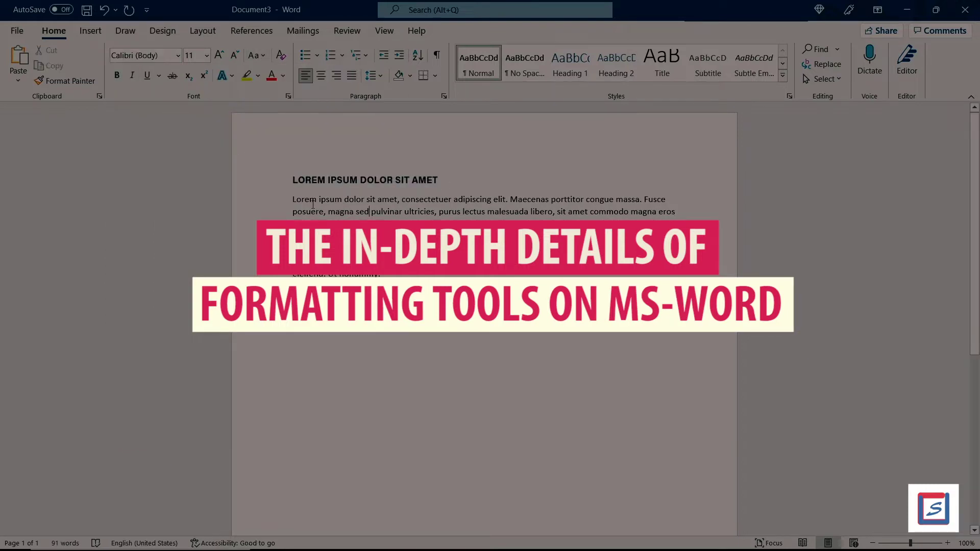
Step: Centre both the body paragraph and the heading
triple_click(567, 200)
key("ctrl+c")
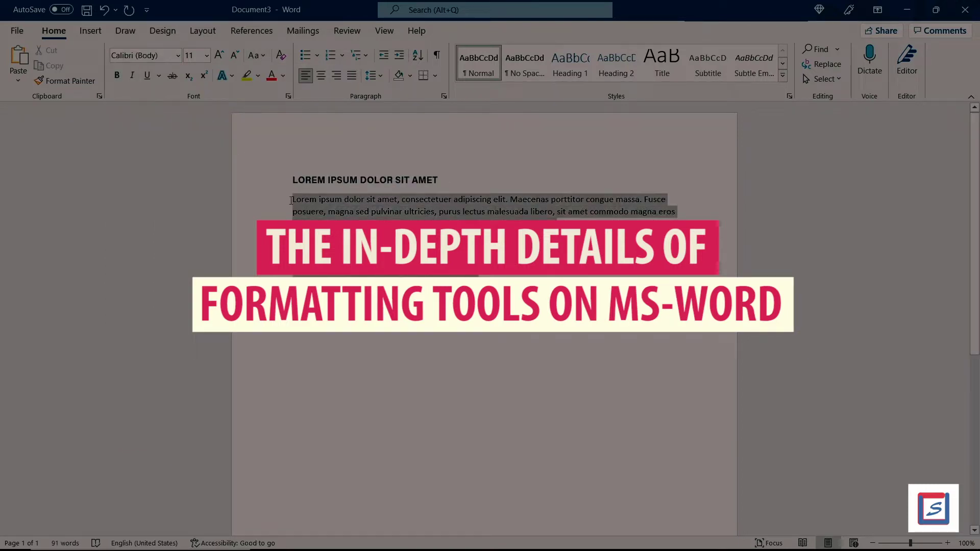
key("ctrl+e")
triple_click(358, 179)
key("ctrl+e")
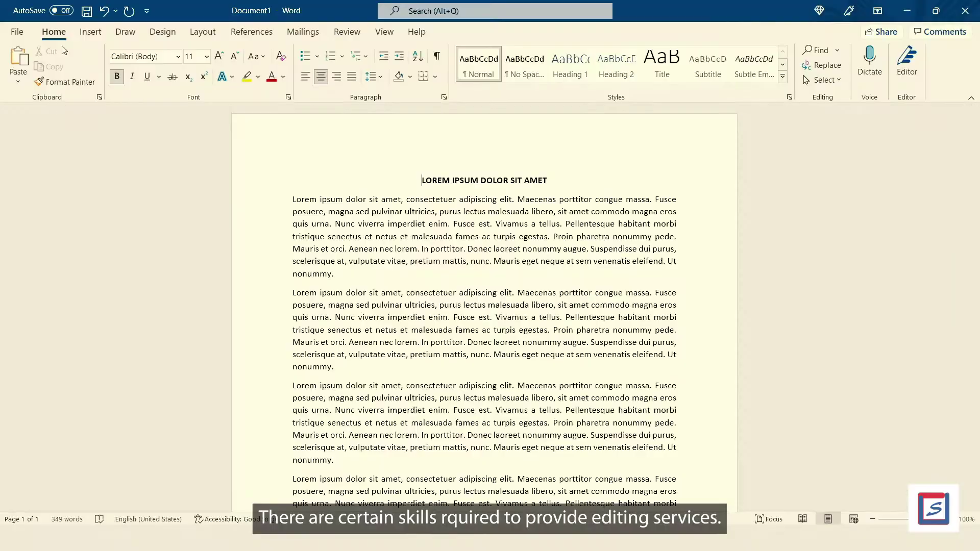
Step: Browse the Insert, Design, Layout, References, Mailings and Review ribbon tabs in turn
left_click(90, 32)
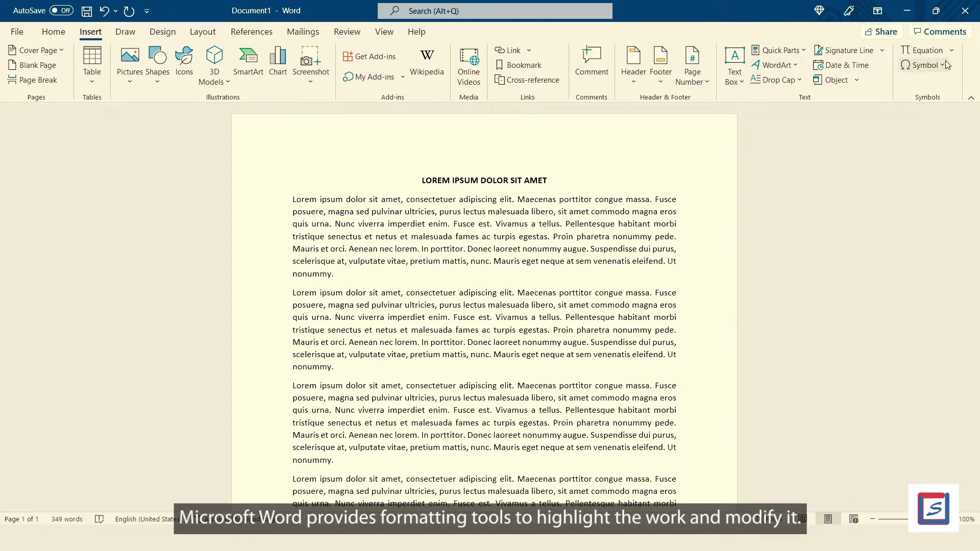
left_click(167, 38)
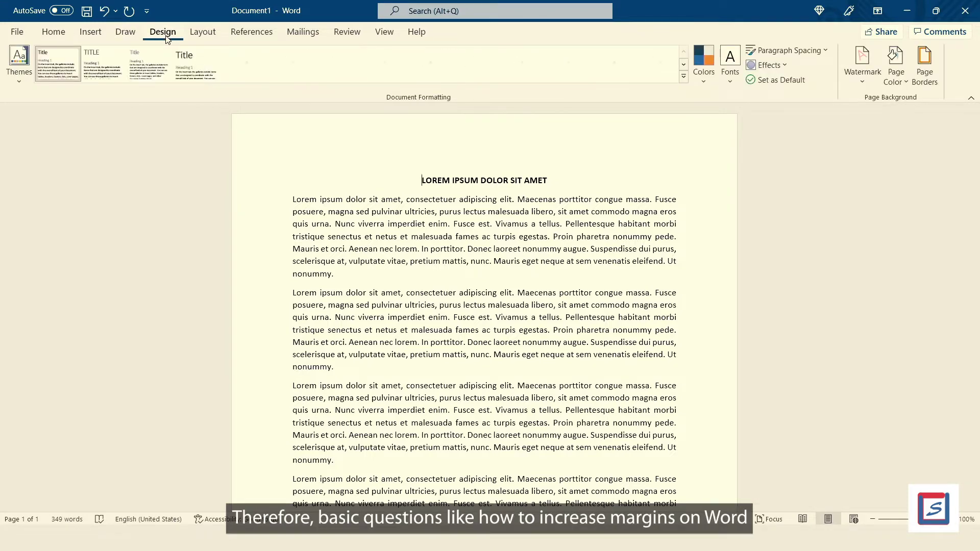
left_click(197, 34)
left_click(250, 34)
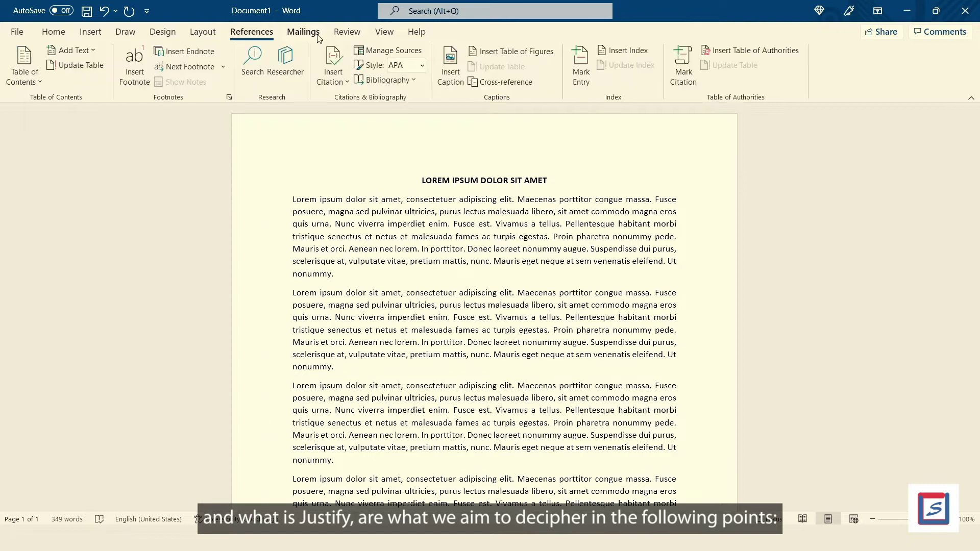
left_click(317, 36)
left_click(344, 35)
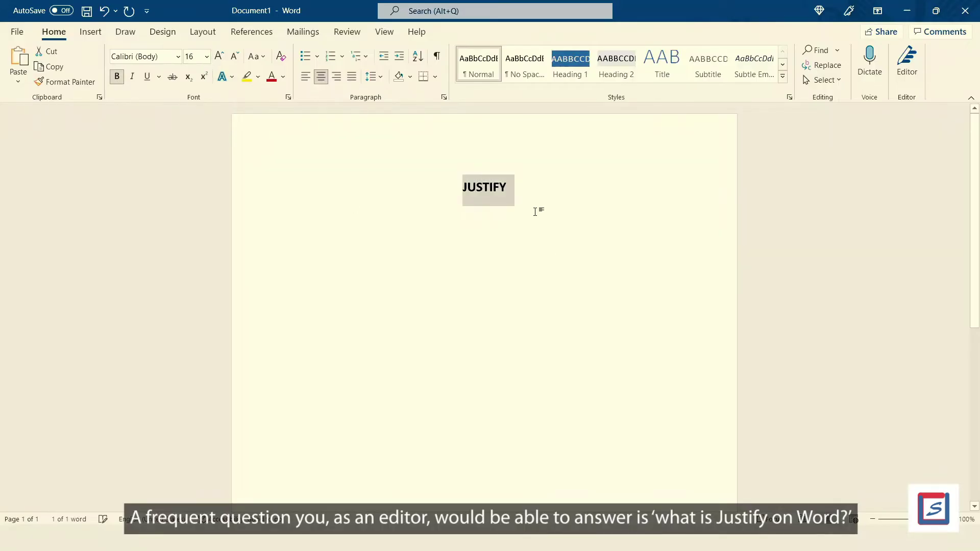
Step: Set the JUSTIFY heading to 16 pt and paste three Lorem ipsum paragraphs below it
left_click(578, 347)
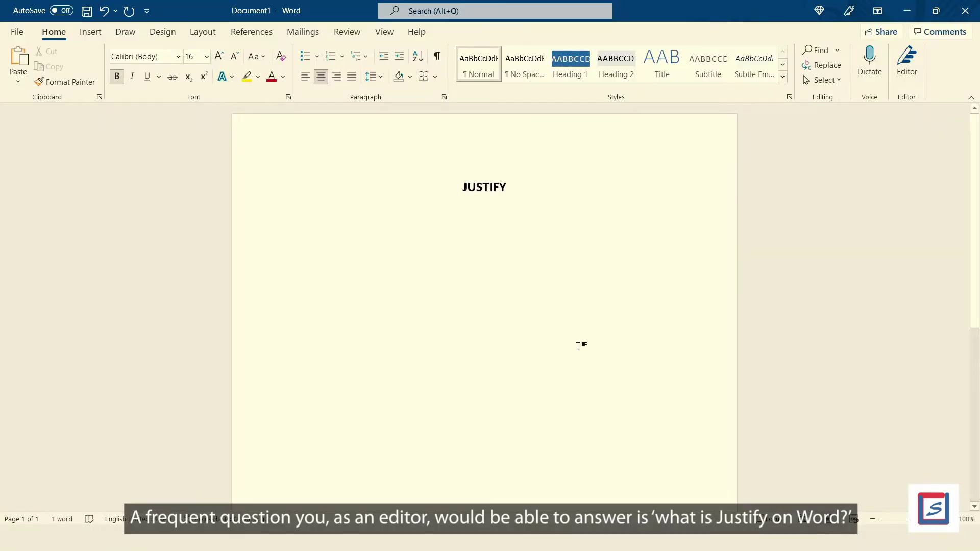
left_click(518, 190)
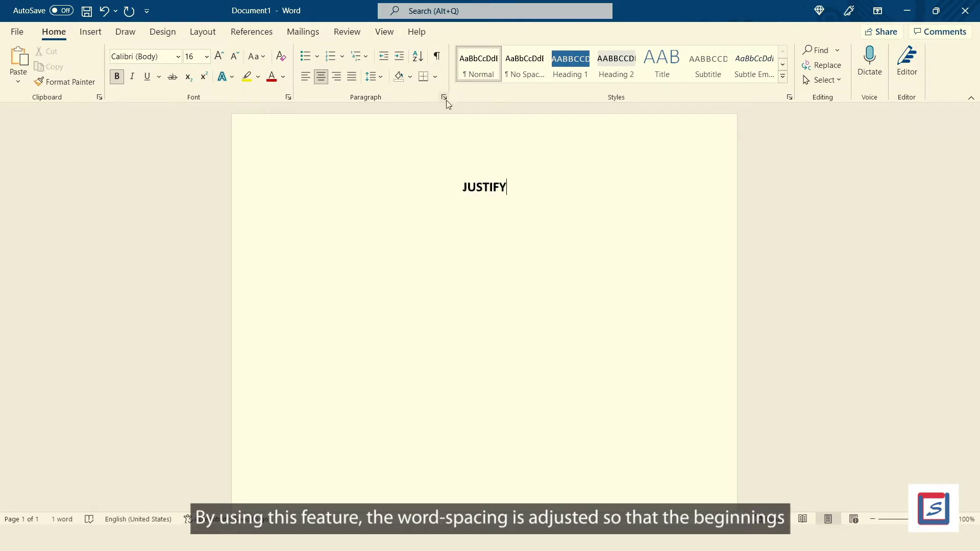
key("Return")
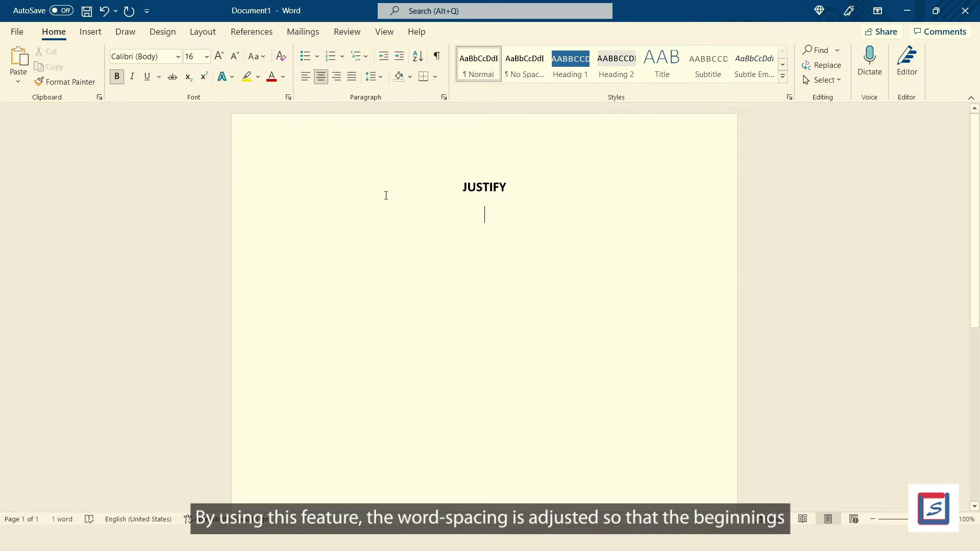
key("ctrl+v")
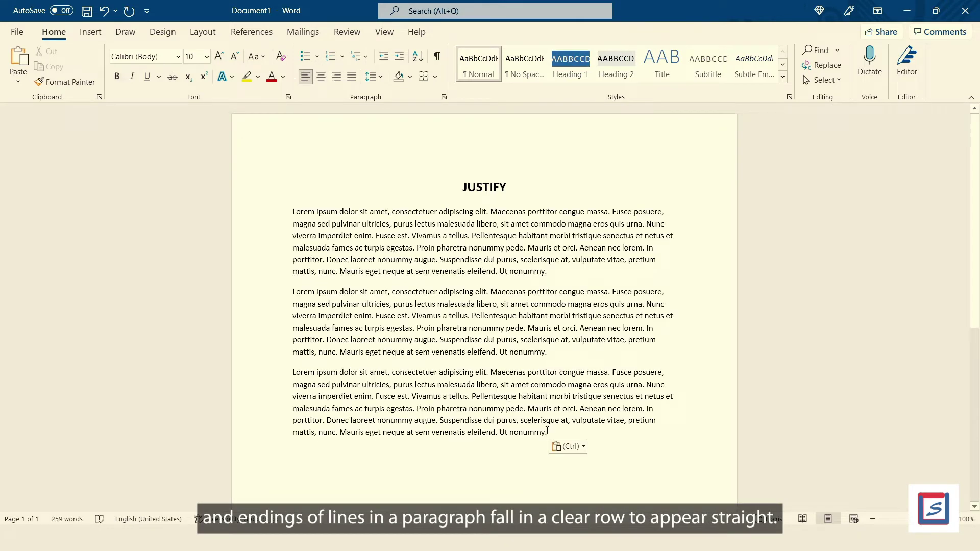
Step: Apply justified, then centred, then justified alignment to the three paragraphs
left_click_drag(547, 431, 292, 211)
left_click(352, 76)
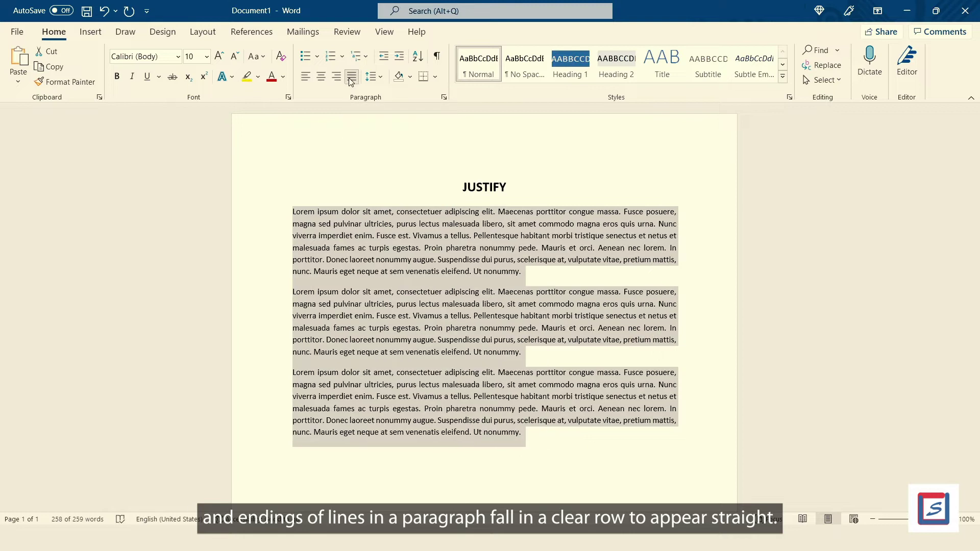
left_click(352, 76)
left_click(352, 76)
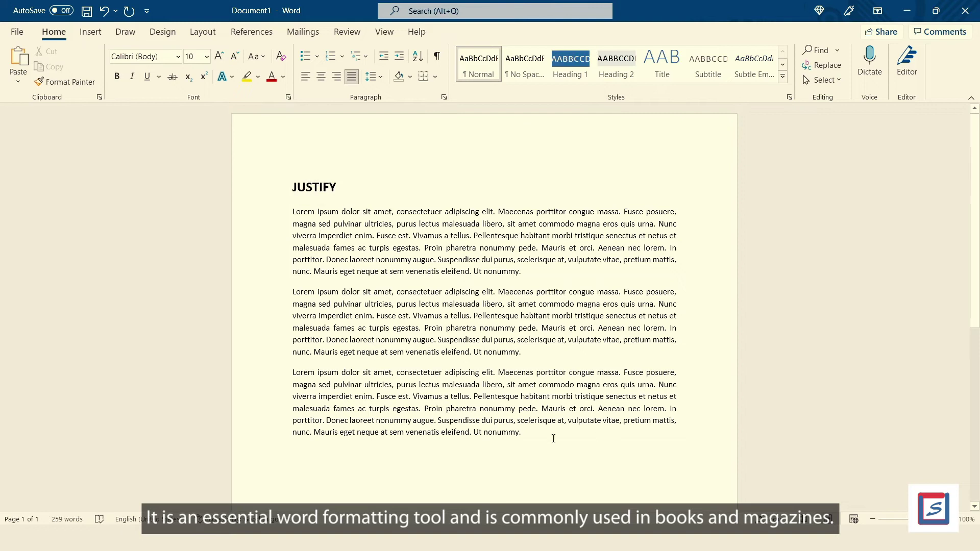
left_click_drag(553, 437, 288, 211)
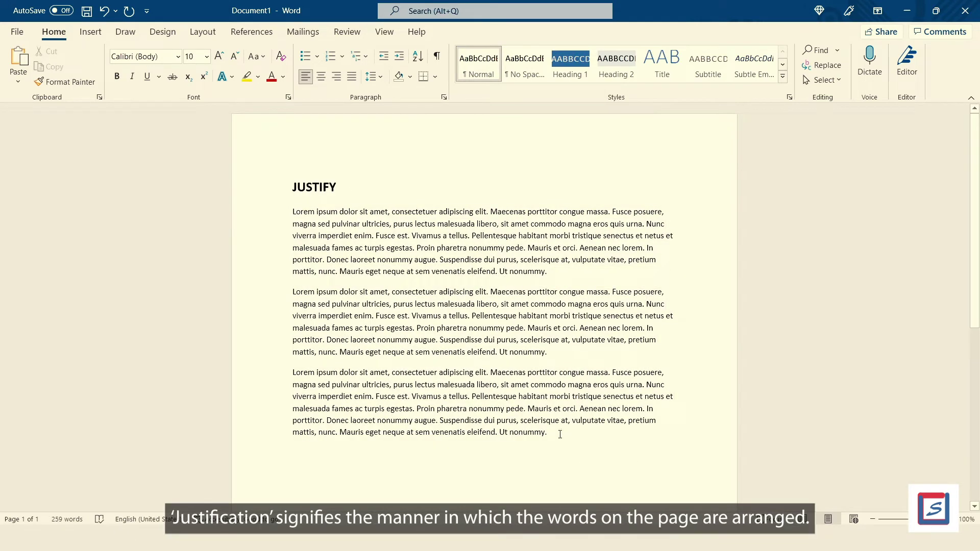
left_click_drag(560, 434, 290, 211)
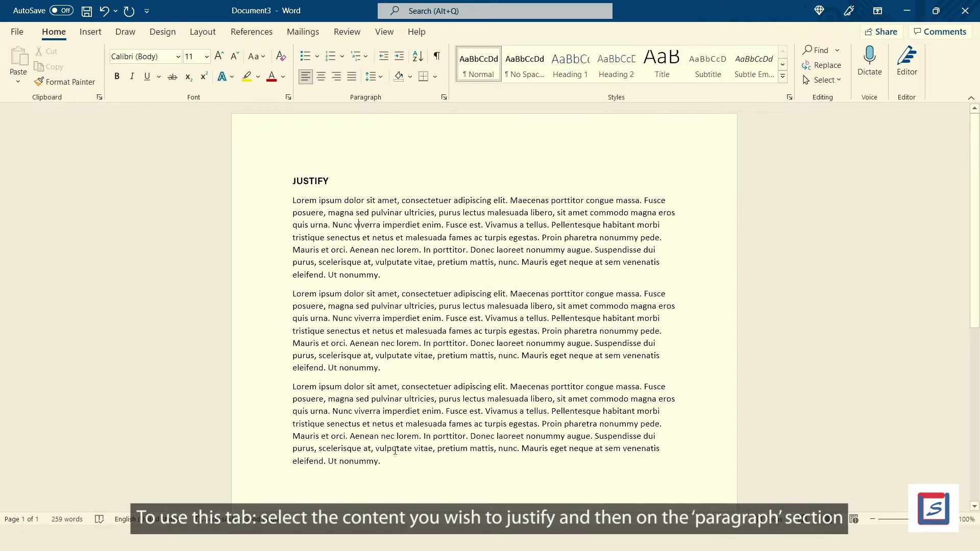
Step: Apply Justify alignment to all three Lorem ipsum paragraphs
left_click_drag(384, 462, 301, 202)
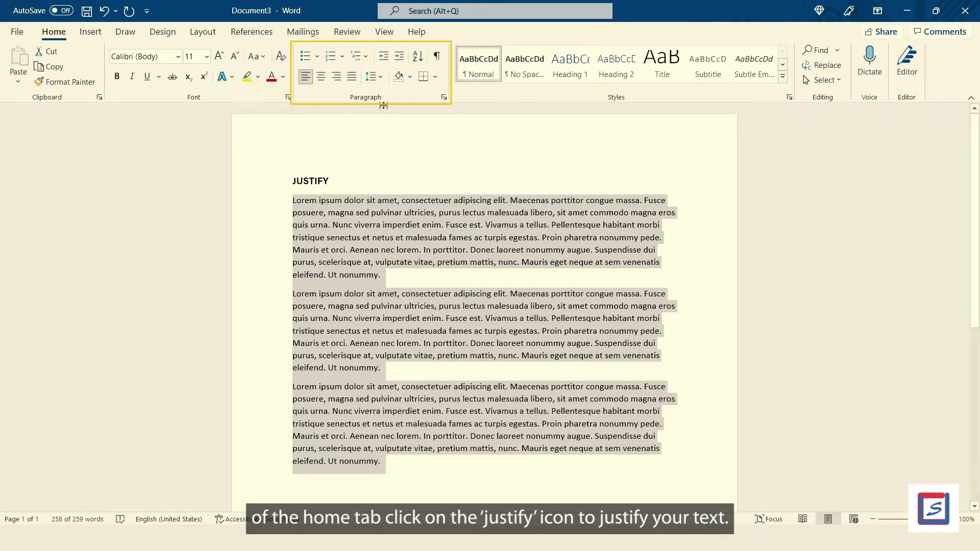
left_click(347, 82)
left_click(350, 472)
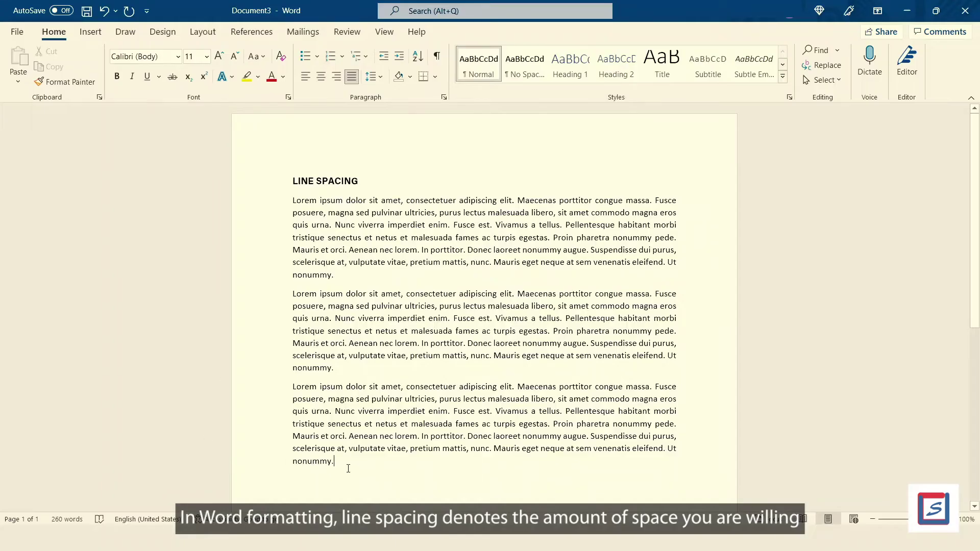
Step: Give the whole document 36 pt space before, 24 pt after, and a new line spacing
key("ctrl+a")
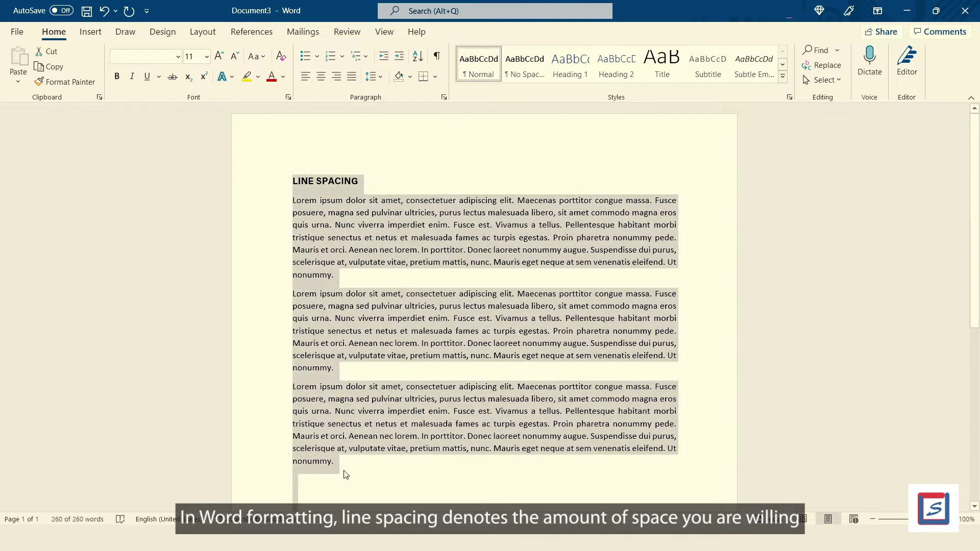
left_click(372, 76)
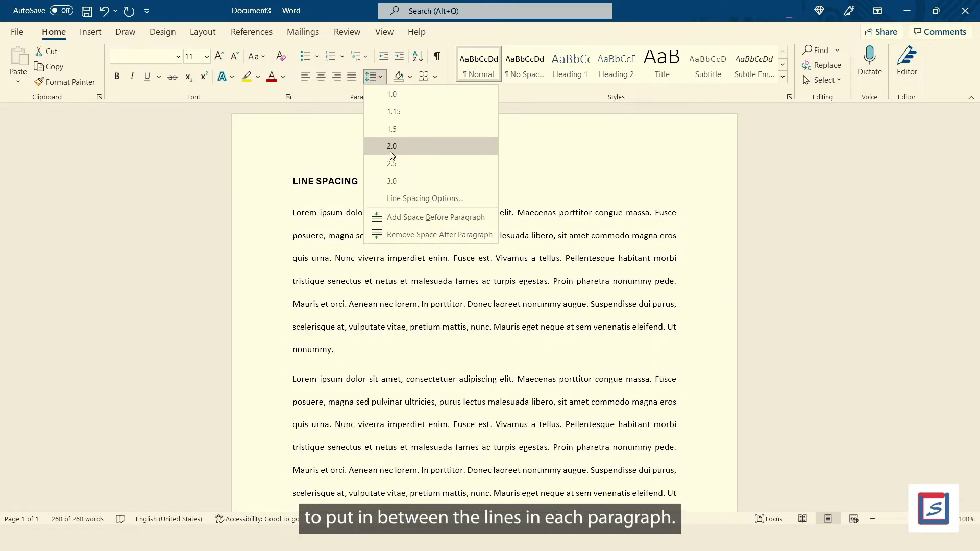
left_click(398, 198)
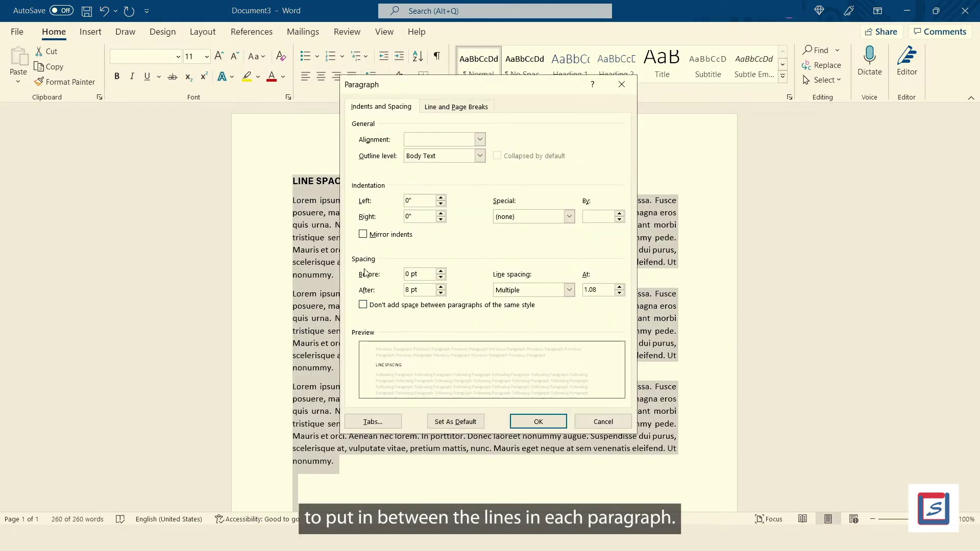
left_click_drag(440, 271, 440, 271)
left_click(440, 287)
left_click(441, 287)
left_click(440, 287)
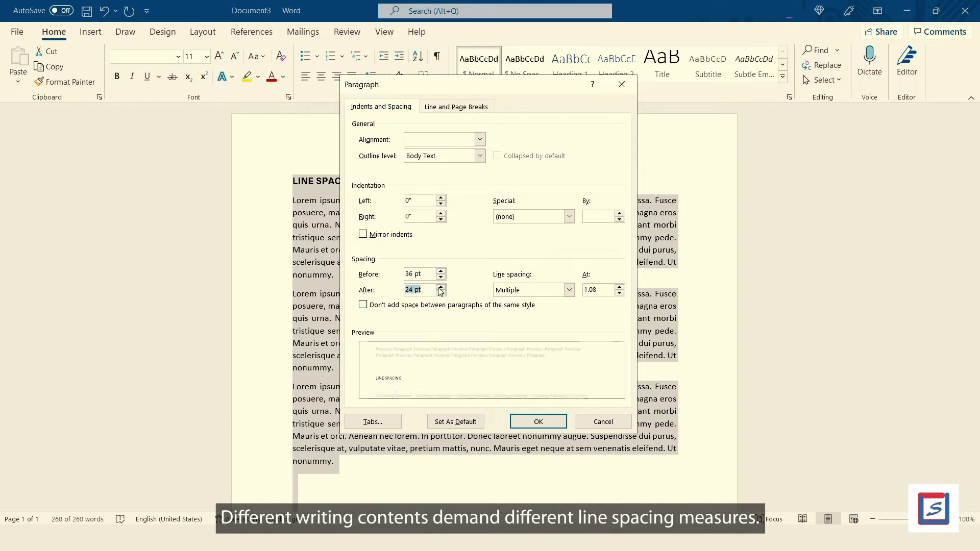
left_click(570, 290)
left_click(557, 301)
left_click(570, 289)
left_click(556, 310)
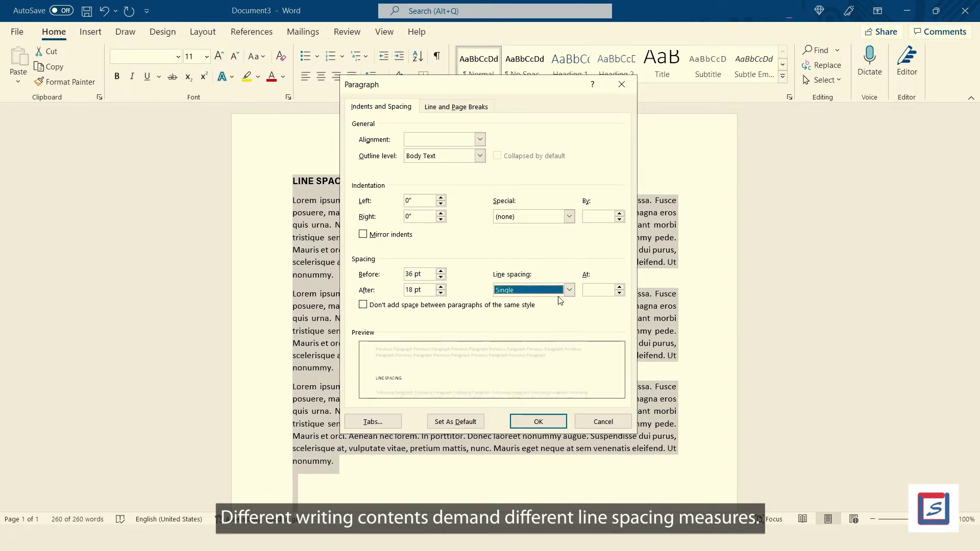
left_click(569, 290)
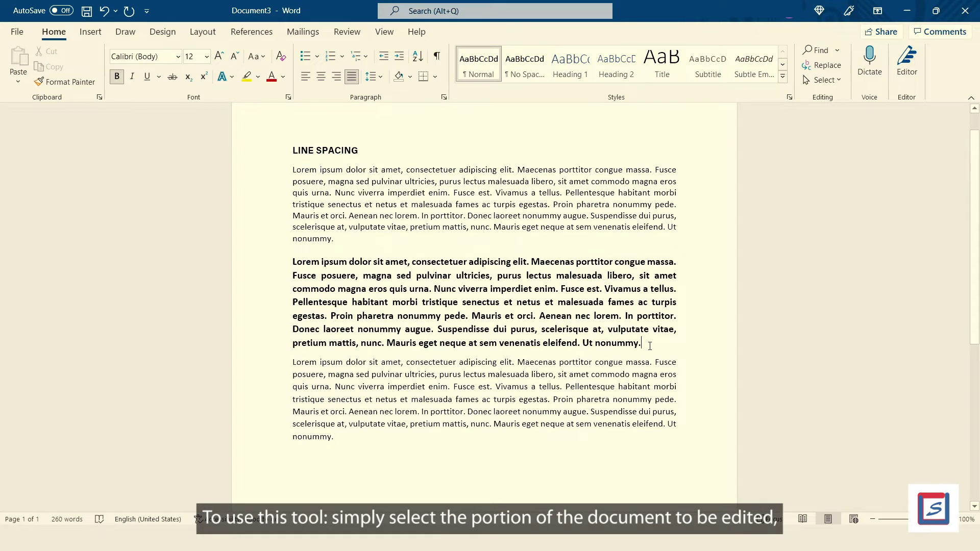
Step: Set the bold paragraph's spacing to 12 pt before and after with 1.5 lines in the Paragraph dialog
left_click_drag(647, 342, 292, 261)
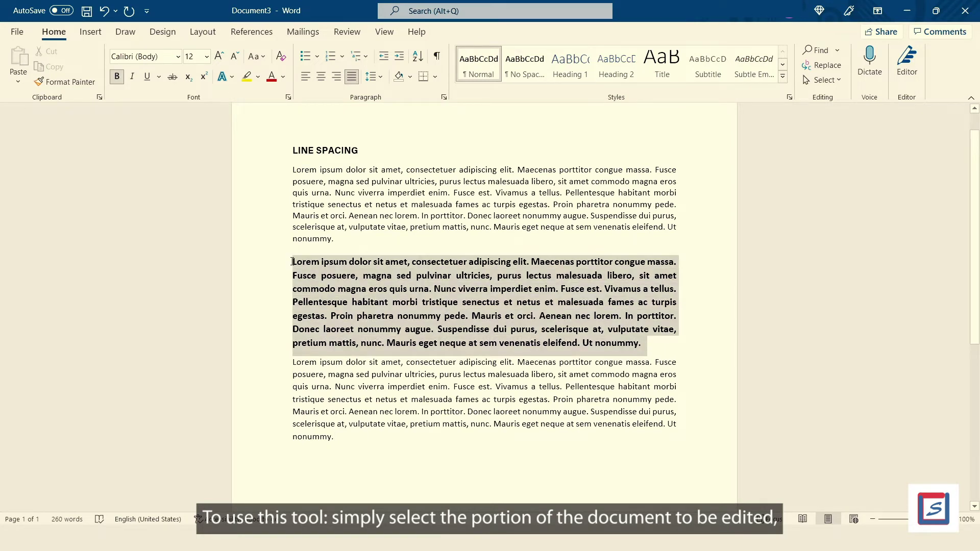
right_click(455, 292)
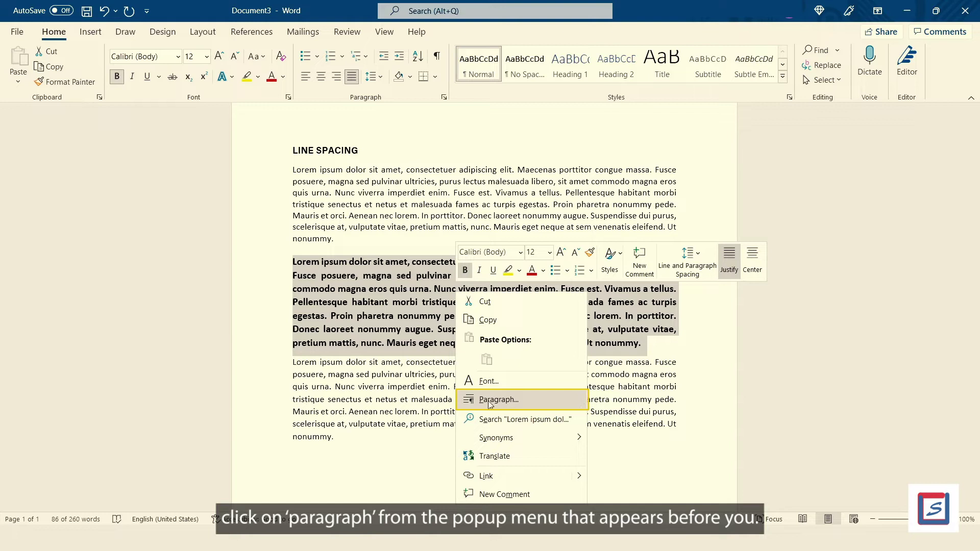
left_click(466, 401)
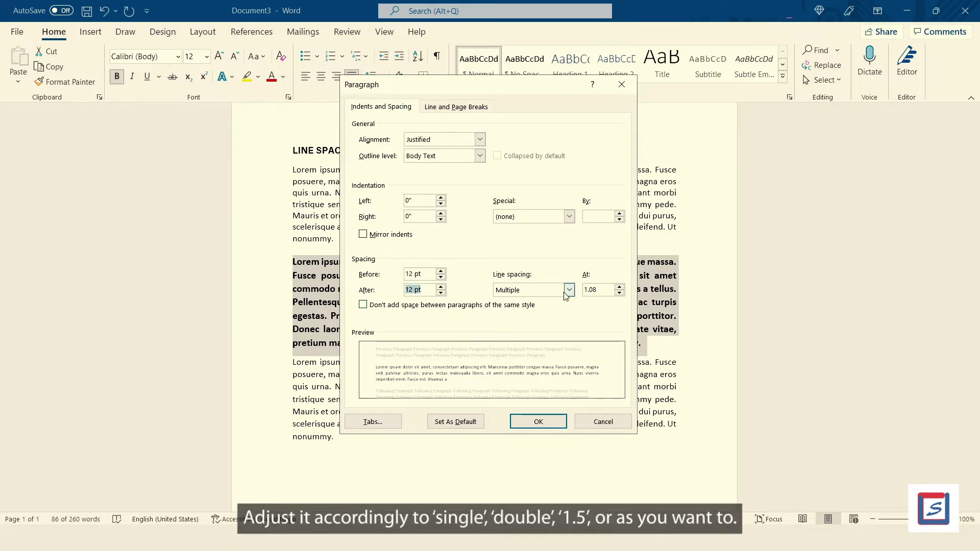
left_click(567, 289)
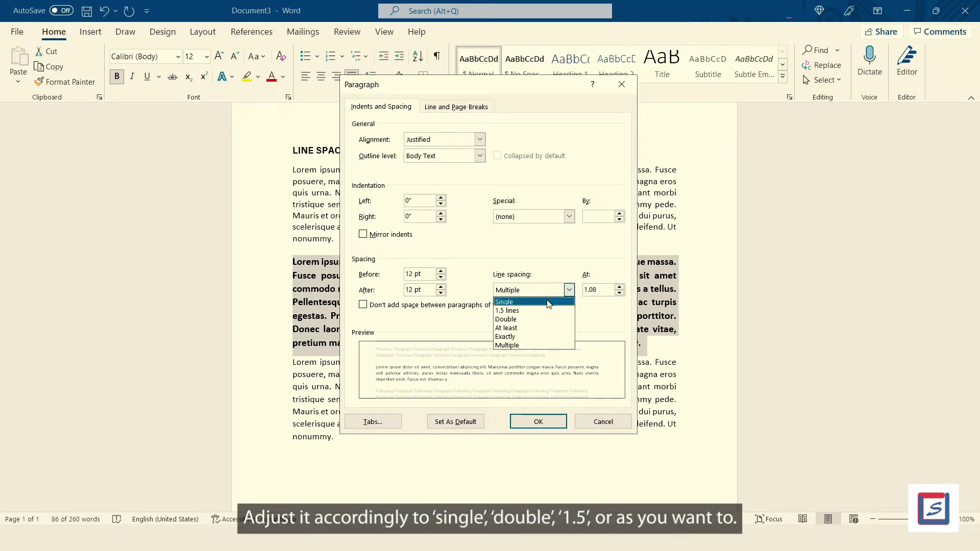
left_click(548, 302)
left_click(561, 290)
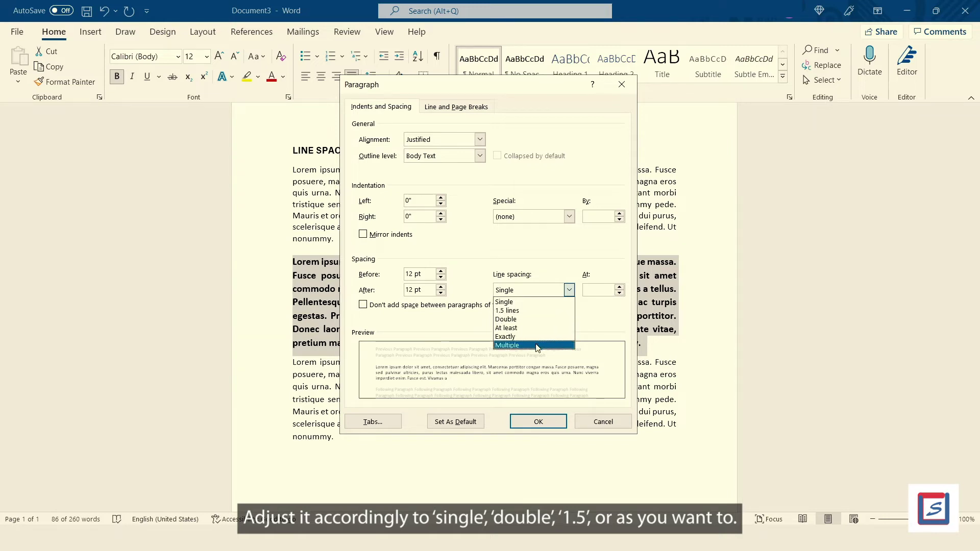
left_click(510, 310)
left_click(365, 307)
left_click(542, 421)
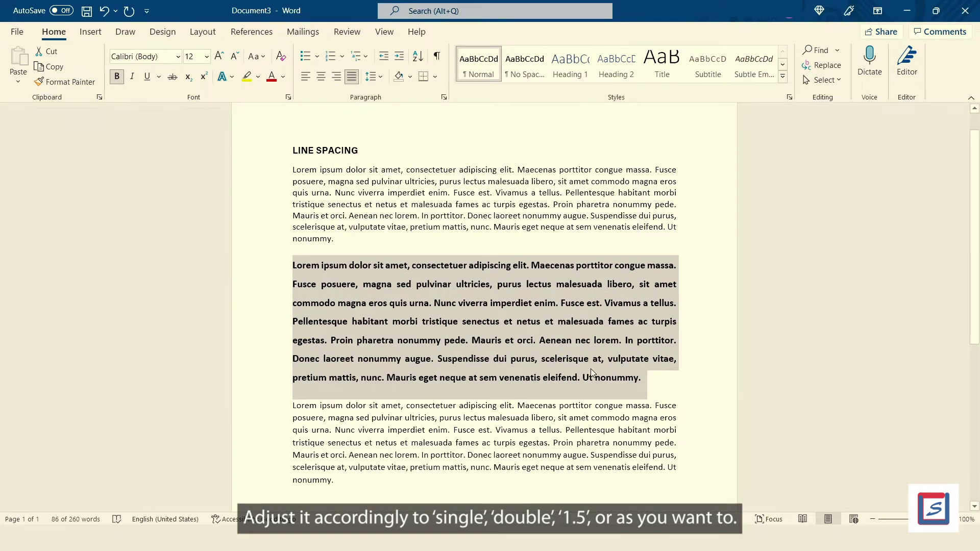
left_click(356, 406)
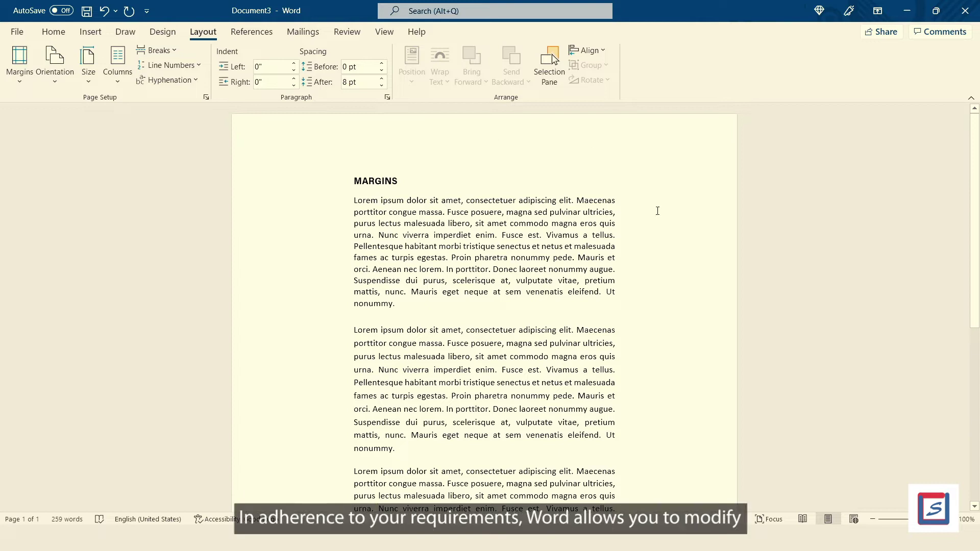
Step: Apply the Normal 1-inch margin preset, then Narrow margins
scroll(677, 267, "down", 7)
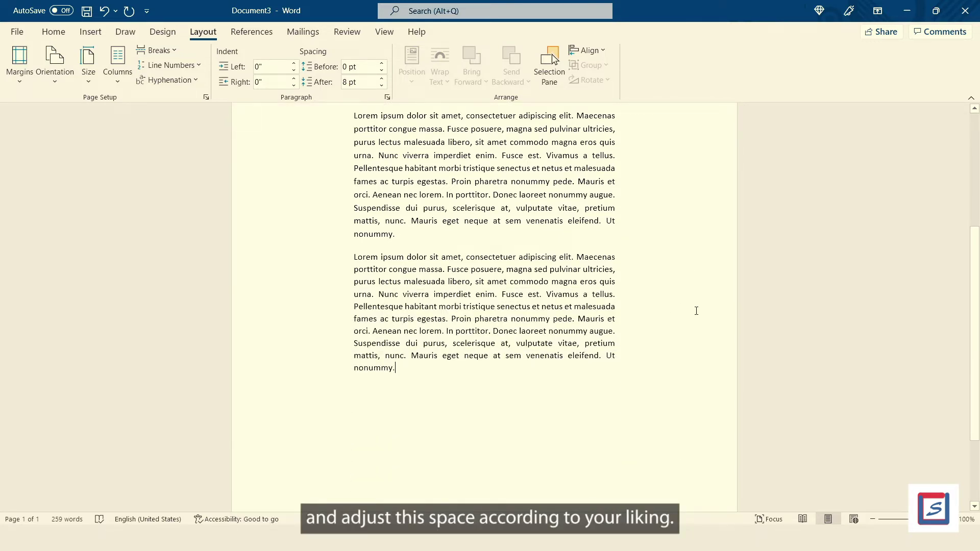
scroll(291, 346, "up", 5)
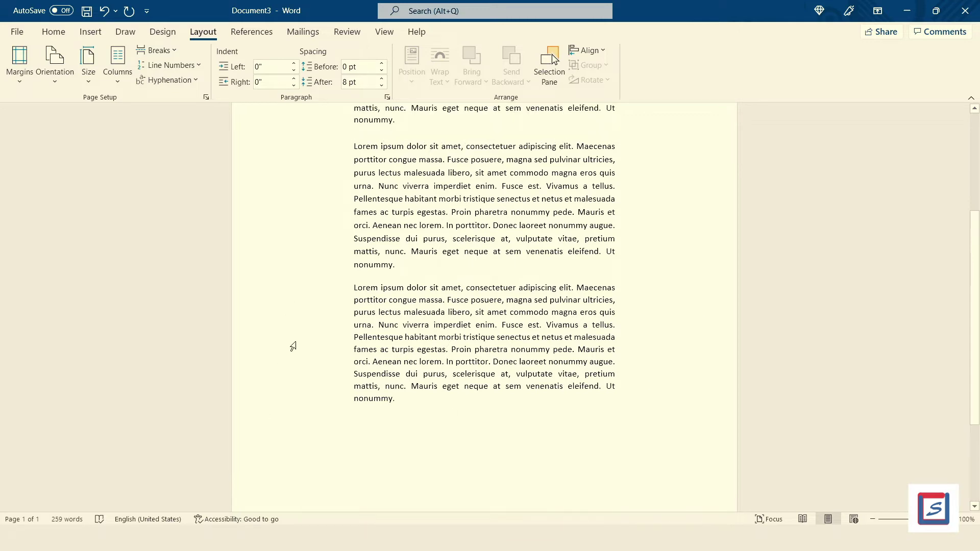
scroll(293, 347, "up", 1)
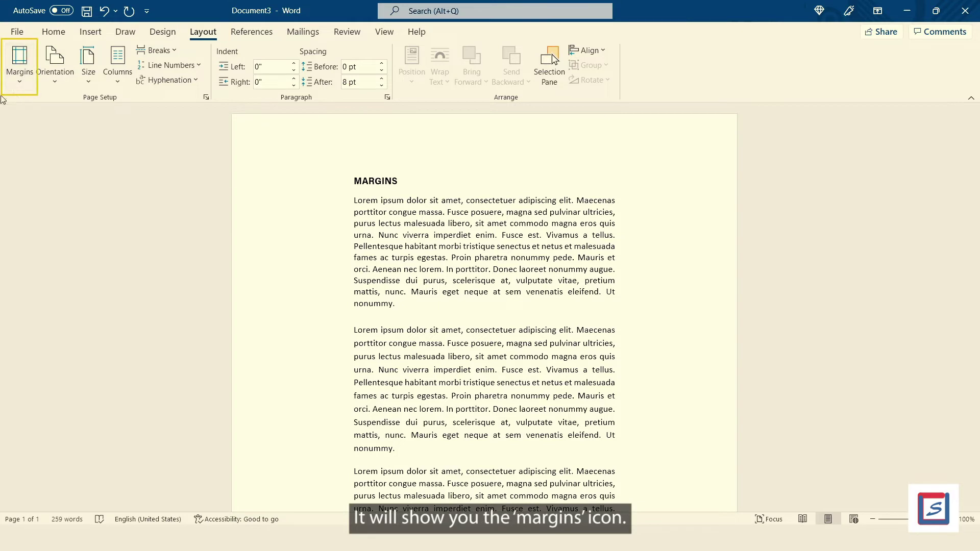
left_click(23, 71)
left_click(22, 125)
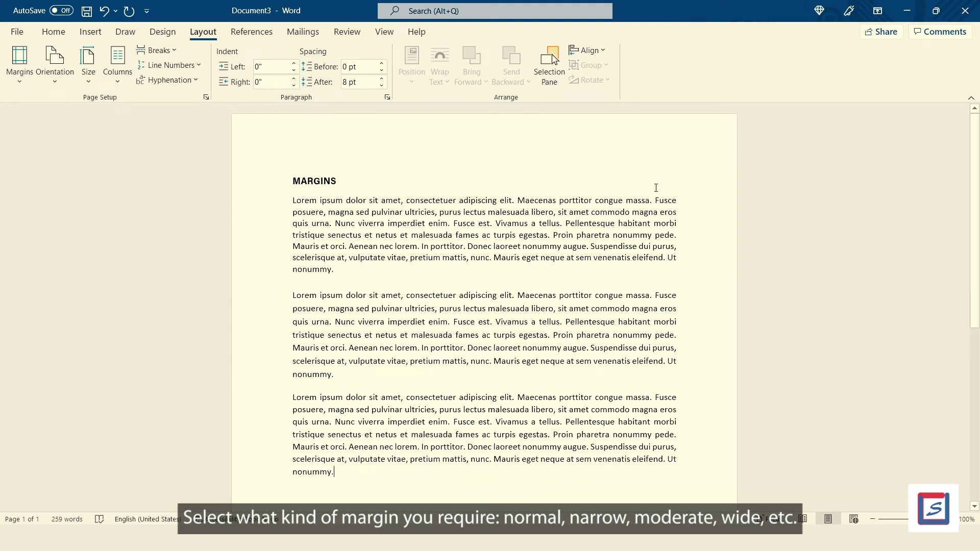
left_click(19, 64)
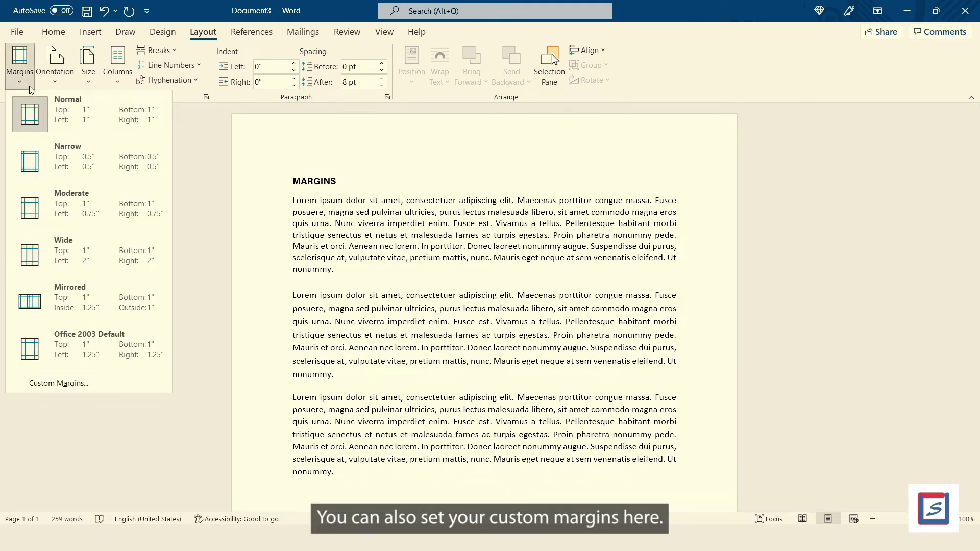
left_click(35, 161)
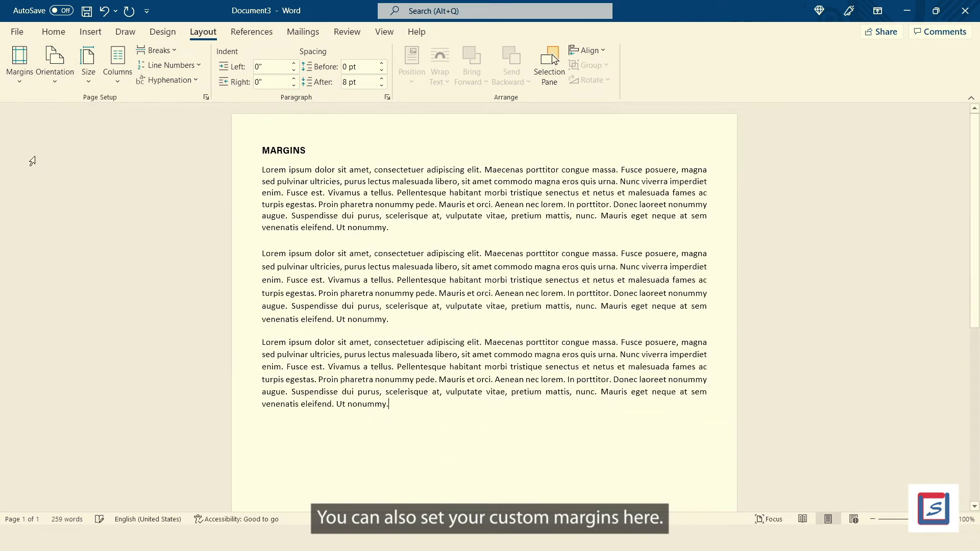
Step: Switch to Moderate, then Wide, and finish with Mirrored margins
left_click(28, 77)
left_click(47, 214)
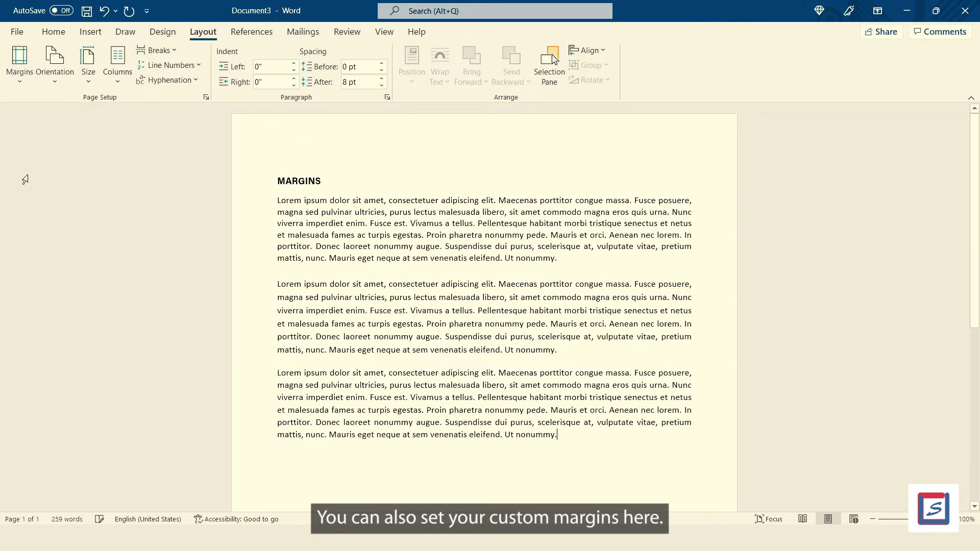
left_click(19, 67)
left_click(50, 242)
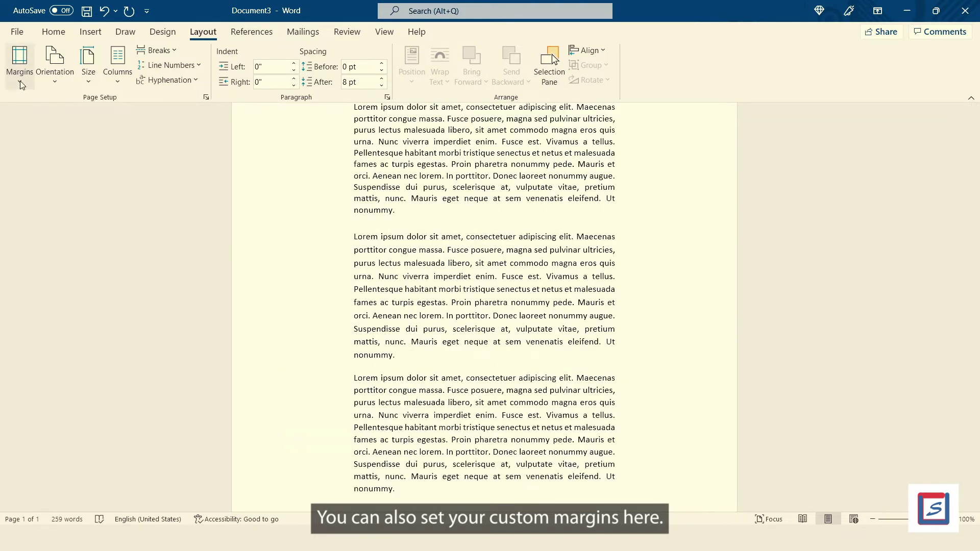
left_click(19, 67)
left_click(47, 300)
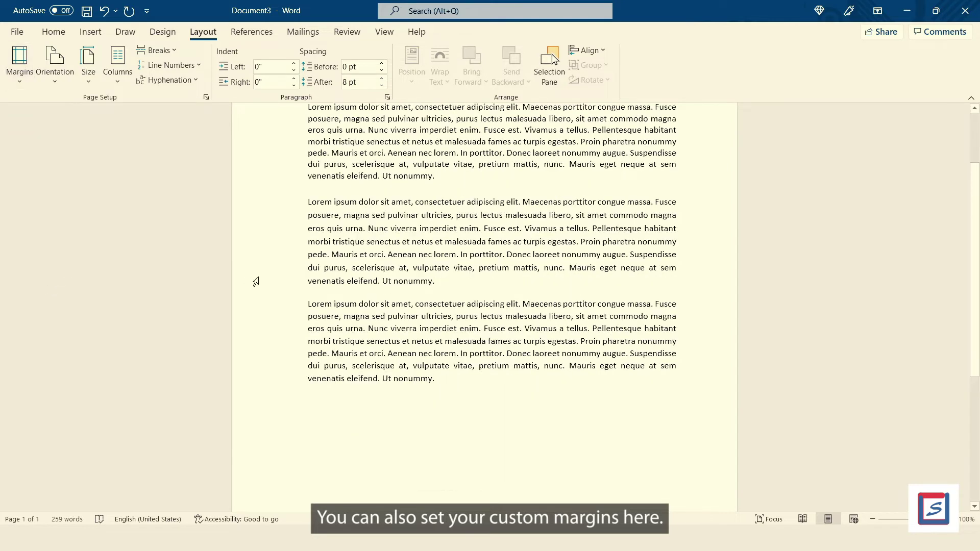
scroll(241, 173, "up", 3)
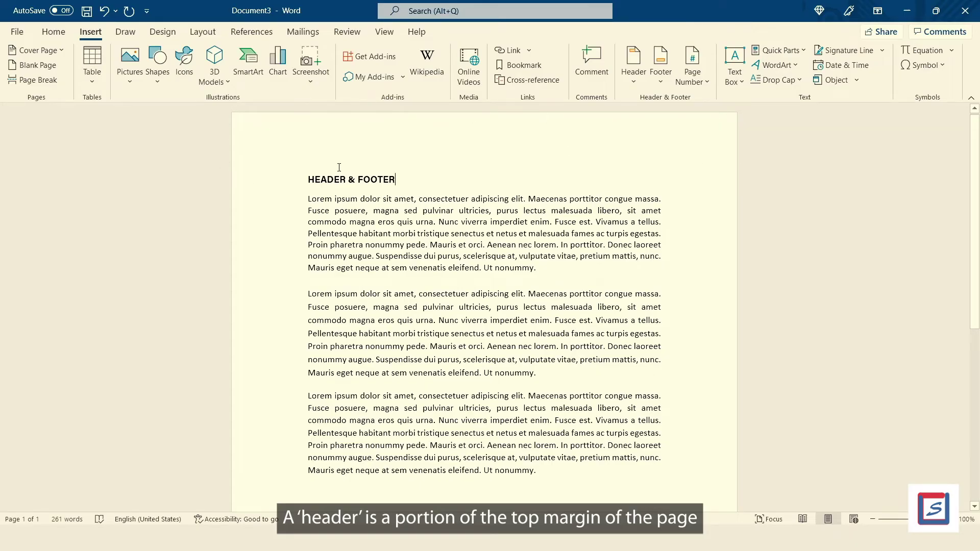
Step: Enter footer editing and browse the Footer and Page Number galleries without inserting anything
scroll(241, 267, "down", 10)
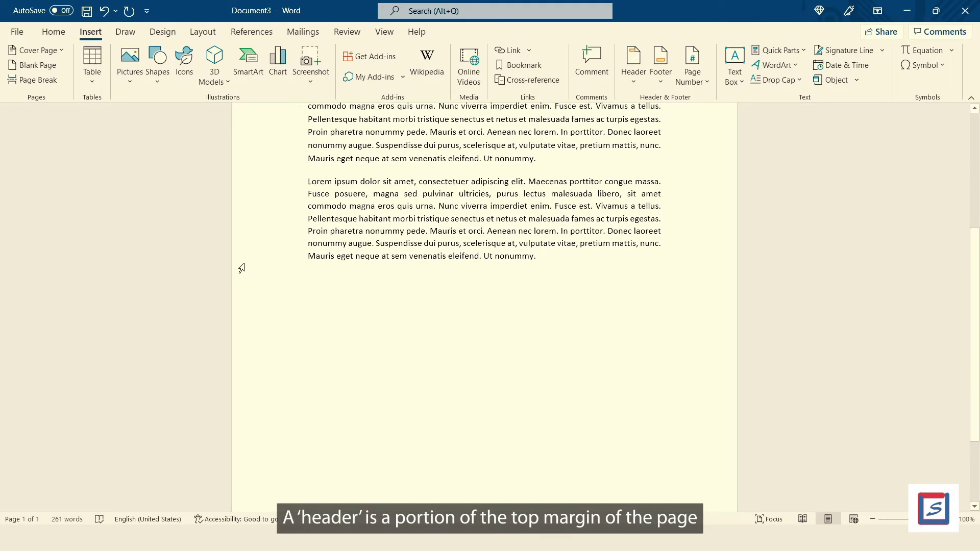
double_click(241, 443)
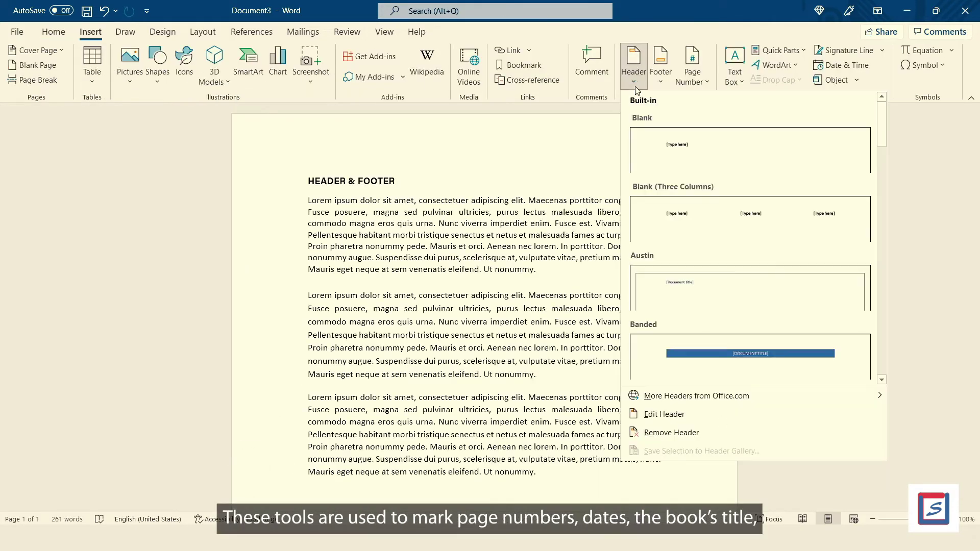
left_click(661, 86)
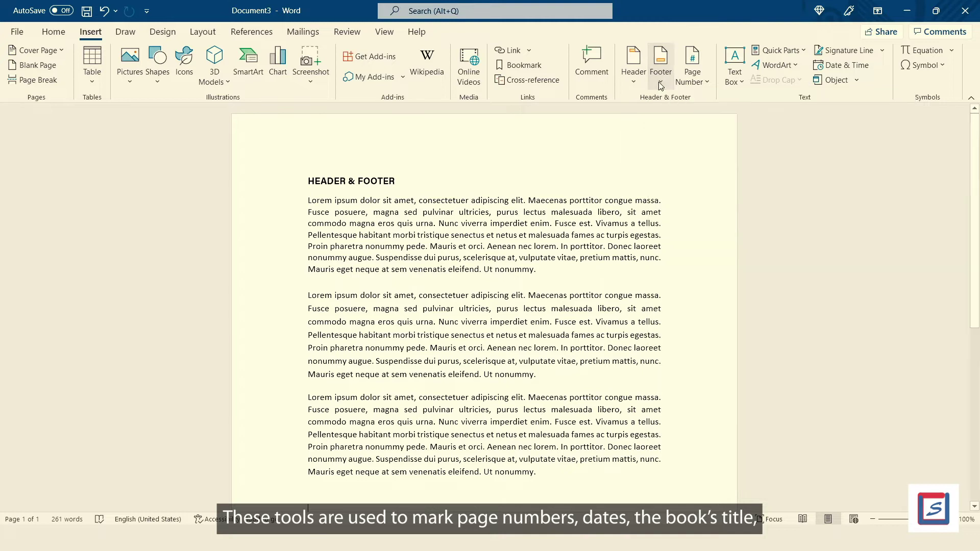
left_click(692, 72)
mouse_move(702, 122)
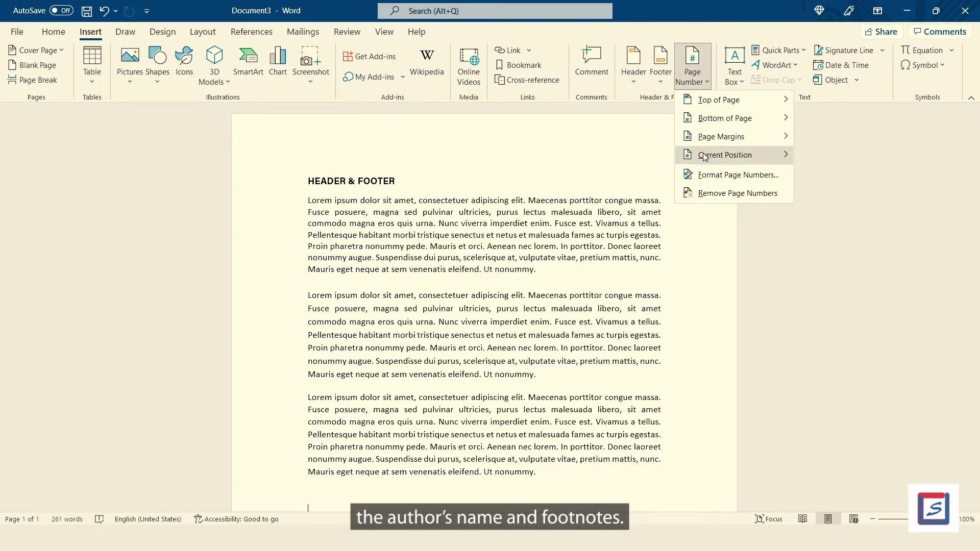
left_click(738, 193)
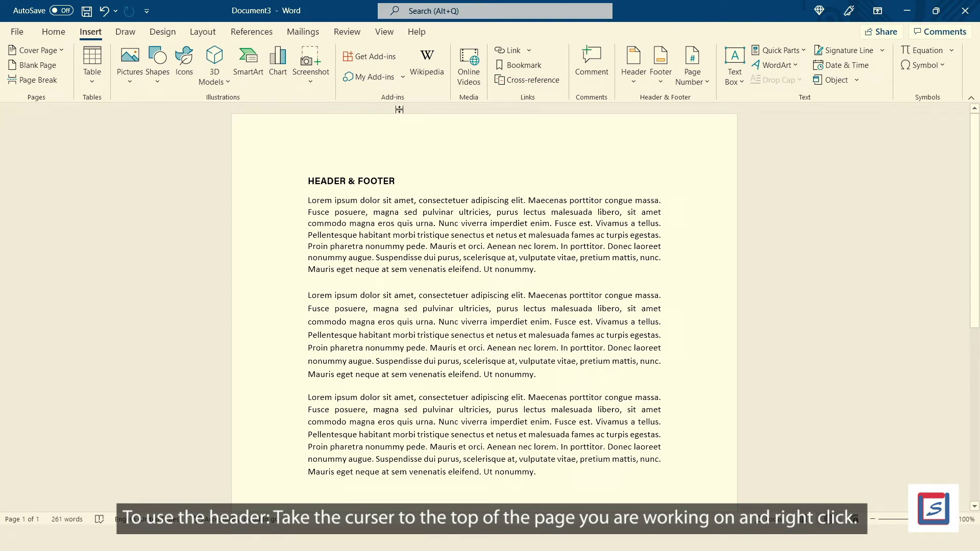
Step: Start header editing and insert the Retrospect header design
right_click(300, 145)
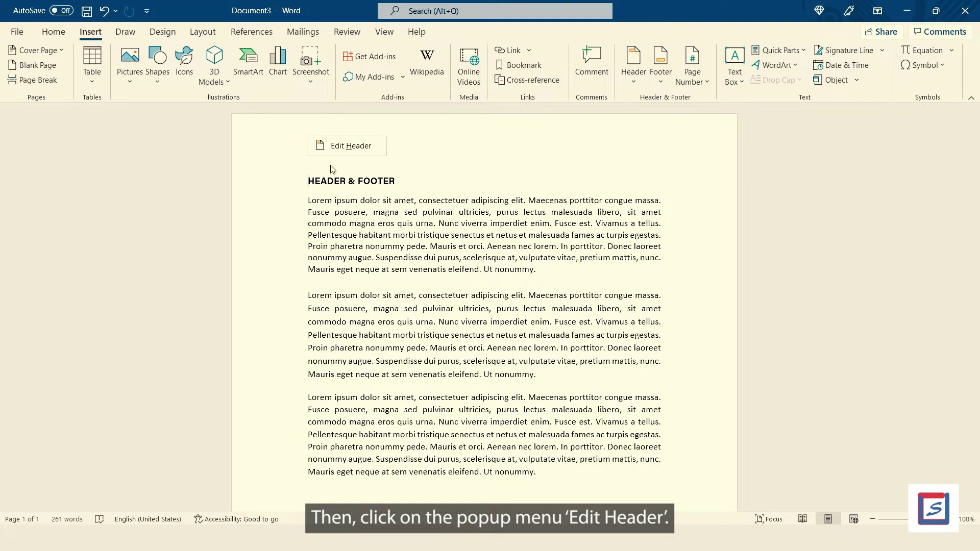
left_click(334, 148)
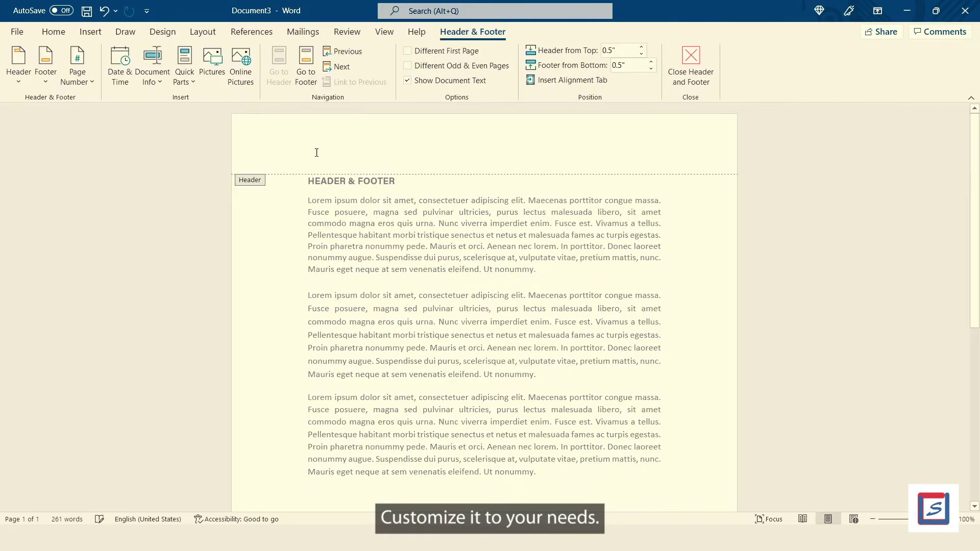
left_click(19, 61)
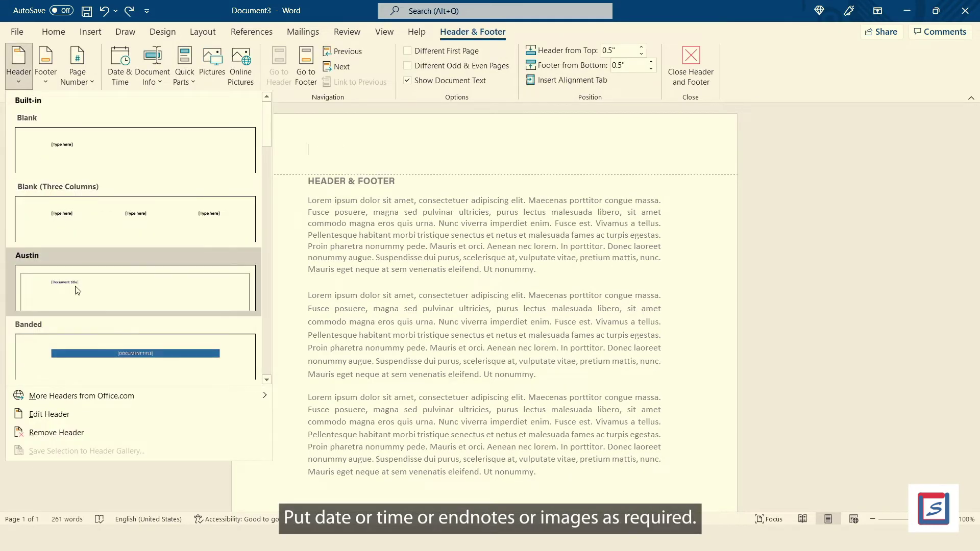
scroll(72, 255, "down", 5)
scroll(72, 240, "down", 6)
left_click(72, 214)
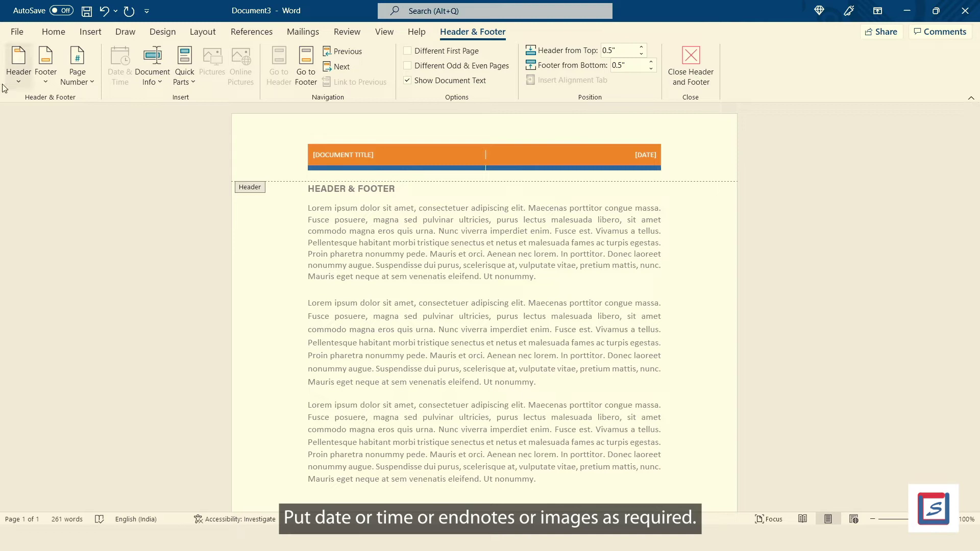
Step: Check the document title placeholder, then close header editing and return to the body
left_click(316, 156)
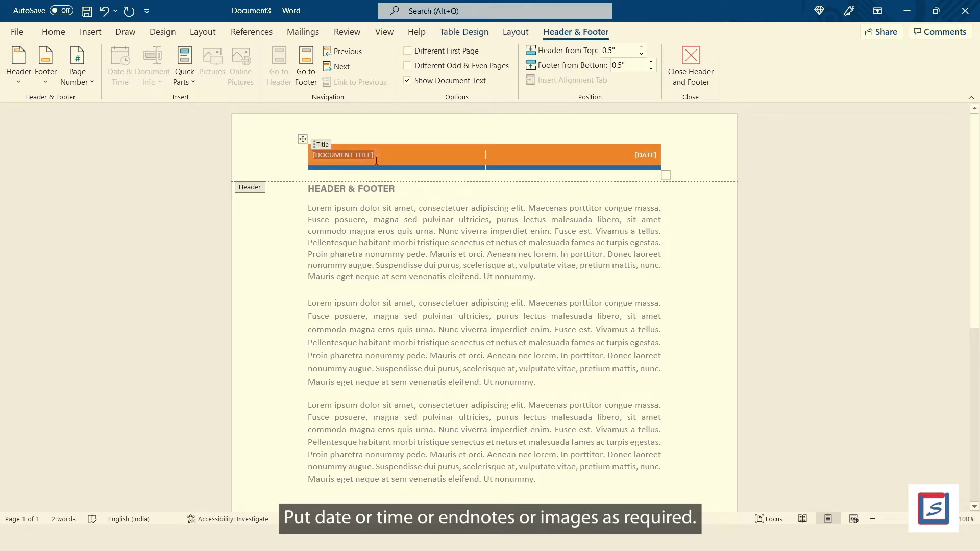
left_click(642, 156)
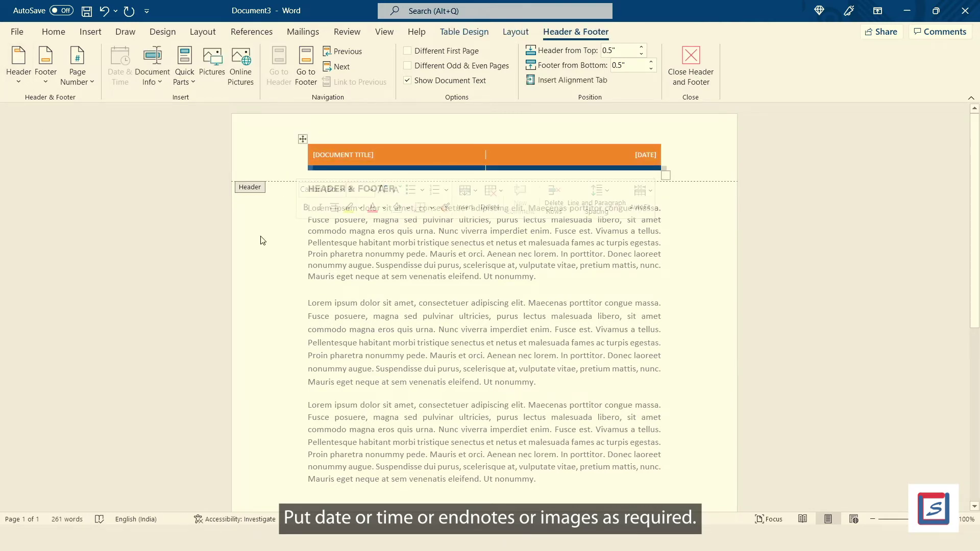
double_click(672, 334)
scroll(269, 354, "down", 10)
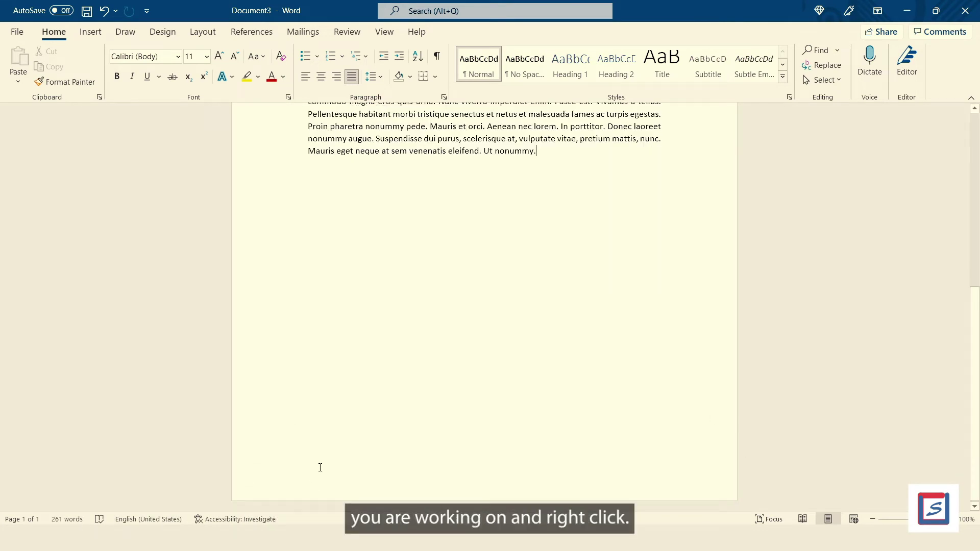
Step: Edit the page footer and insert the Retrospect footer design
right_click(321, 469)
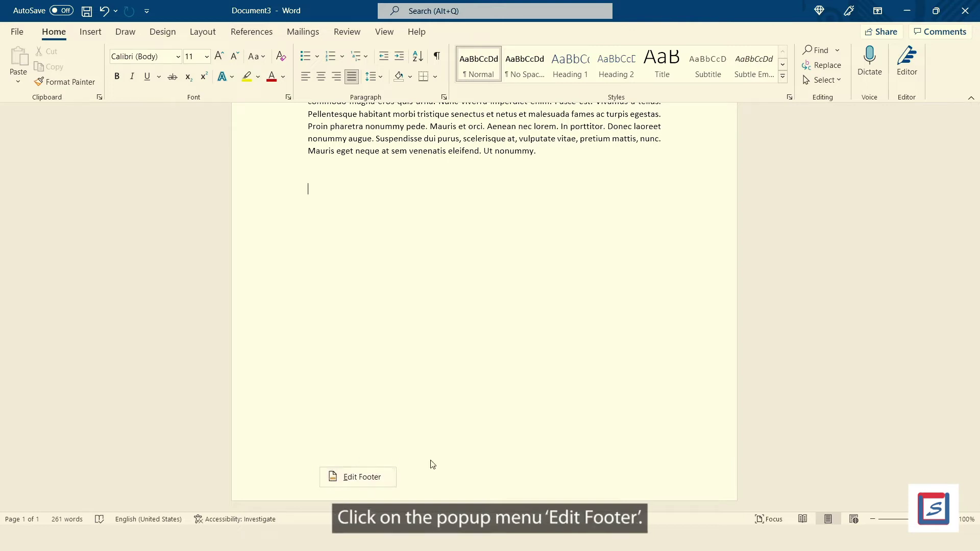
left_click(348, 480)
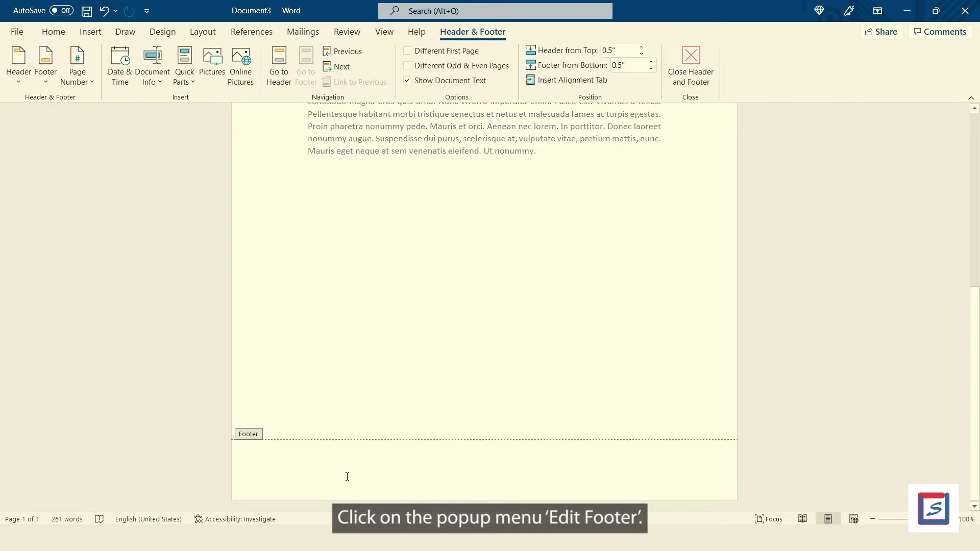
left_click(45, 64)
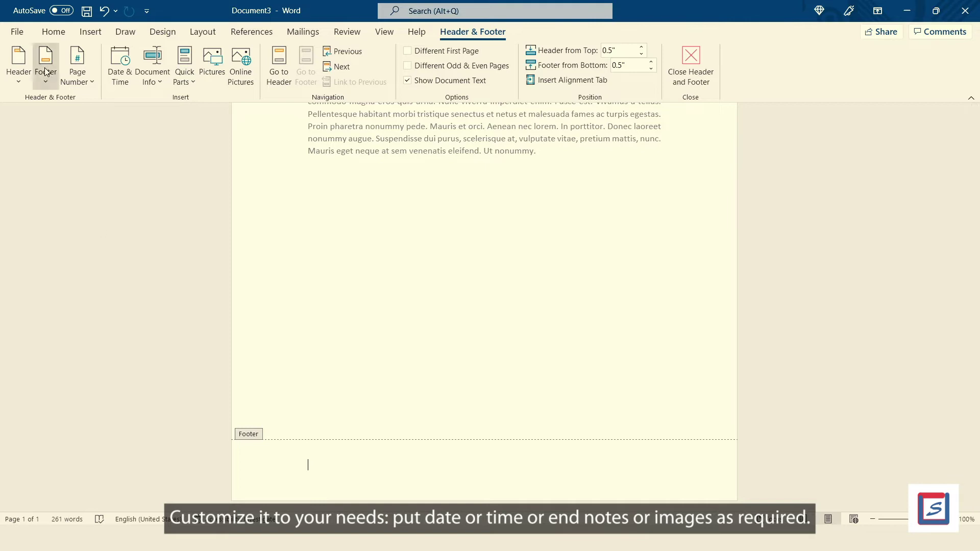
scroll(120, 153, "down", 6)
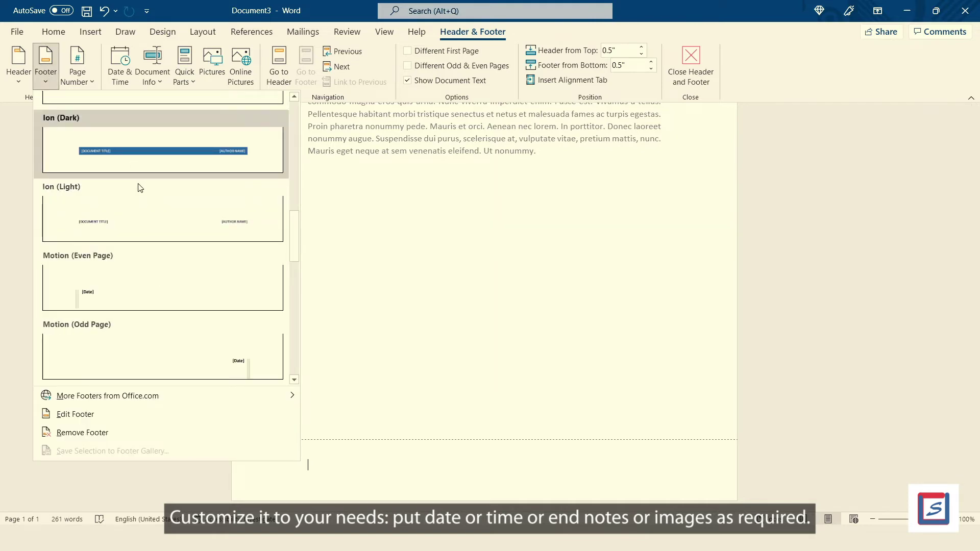
scroll(136, 270, "down", 3)
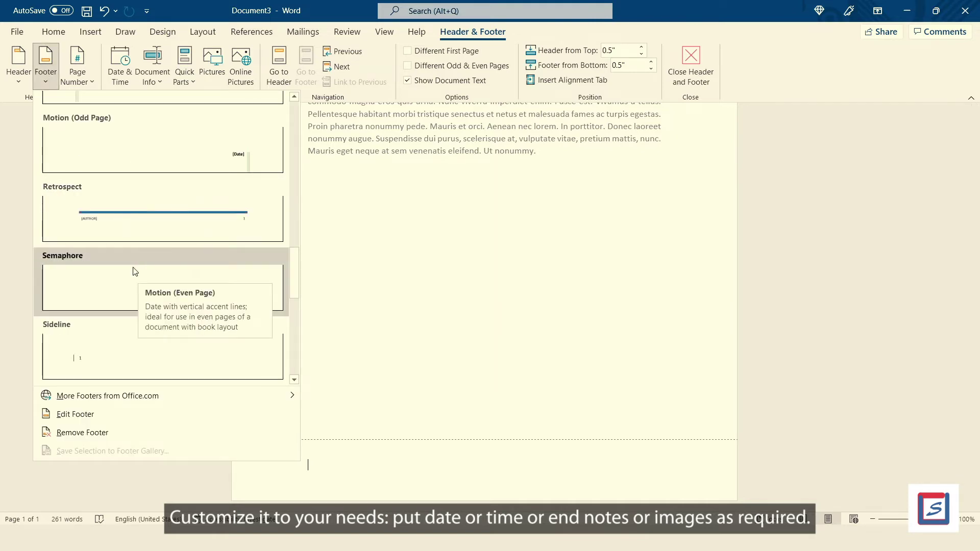
left_click(144, 225)
Step: Replace the footer with the Integral design showing ABC and page number 1
left_click(45, 64)
scroll(145, 274, "down", 8)
scroll(146, 286, "down", 10)
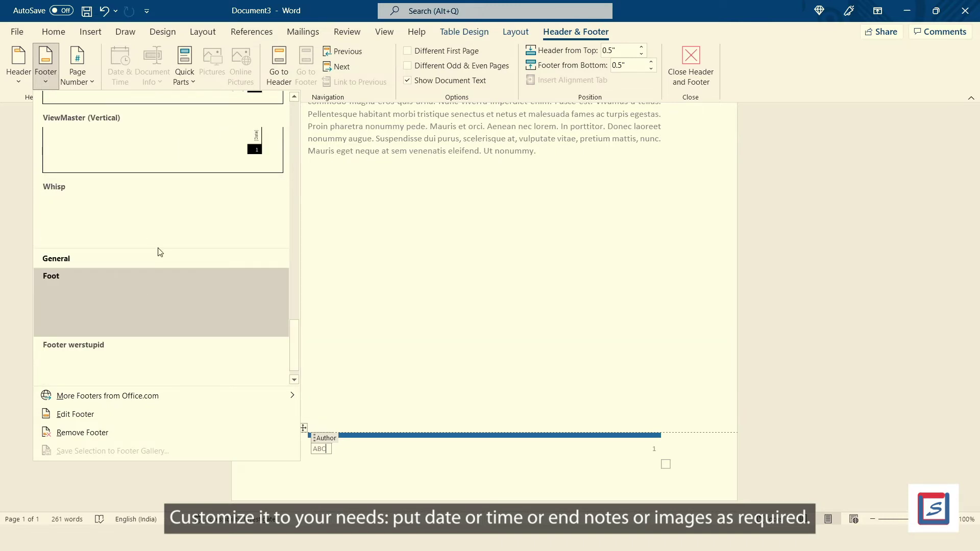
scroll(157, 247, "up", 12)
left_click(190, 273)
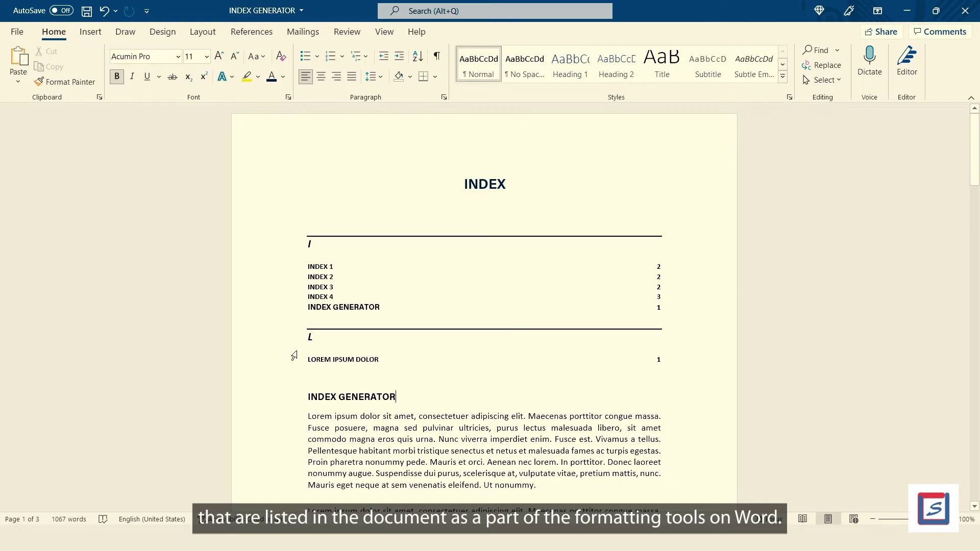
Step: Undo the inserted index, preview Mark Entry options, then reselect the INDEX GENERATOR heading
key("ctrl+z")
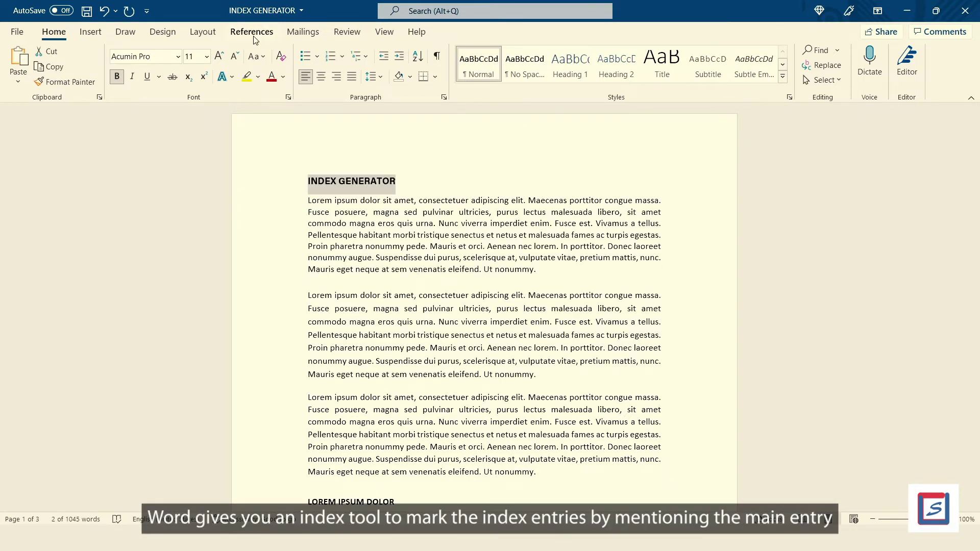
left_click(253, 33)
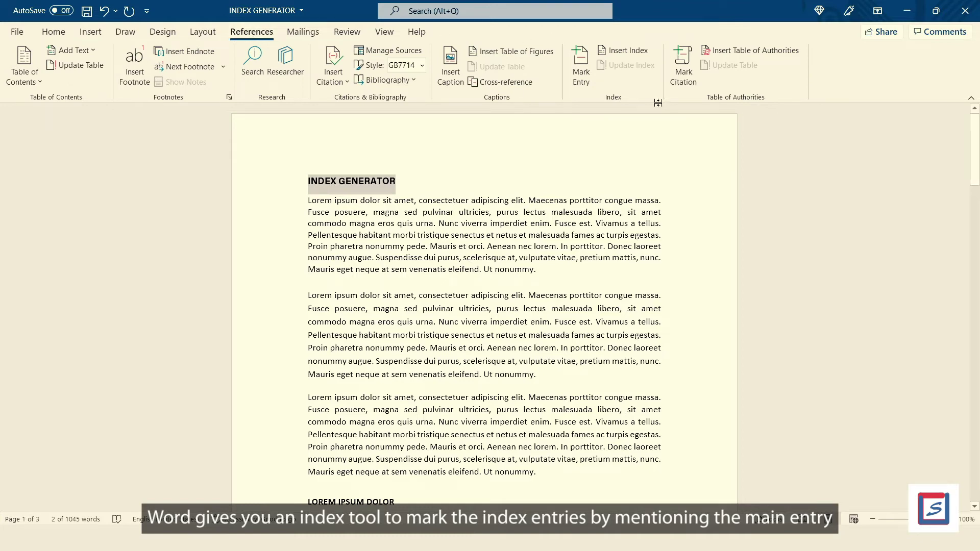
left_click(580, 71)
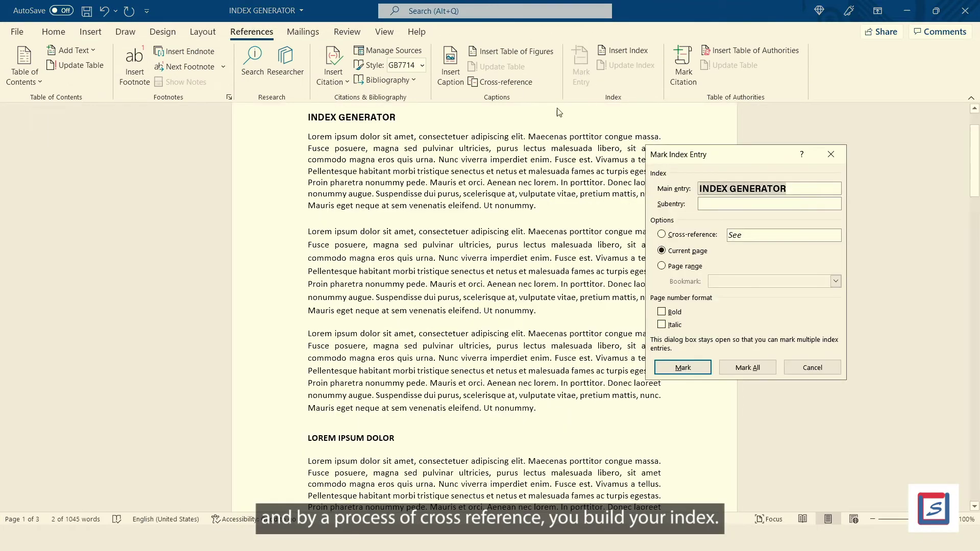
left_click(664, 251)
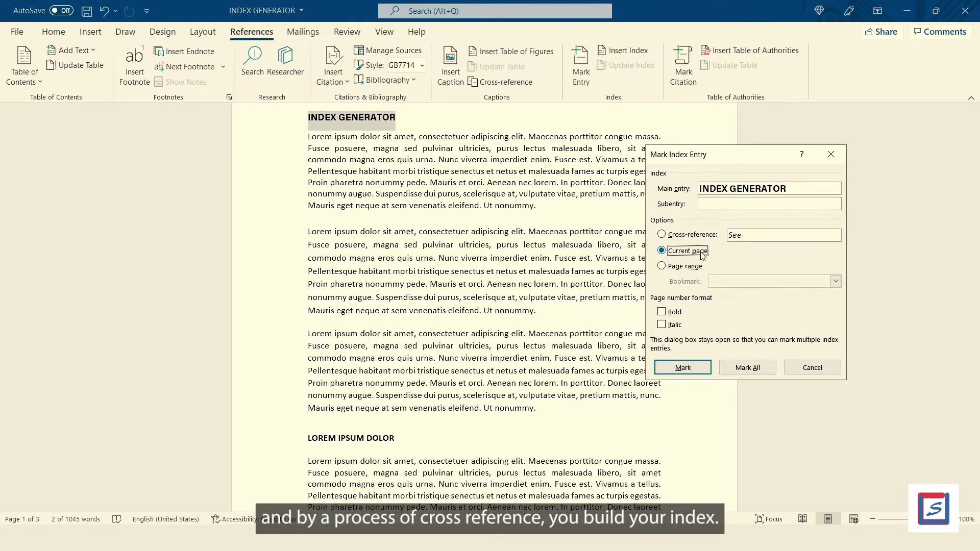
left_click(661, 311)
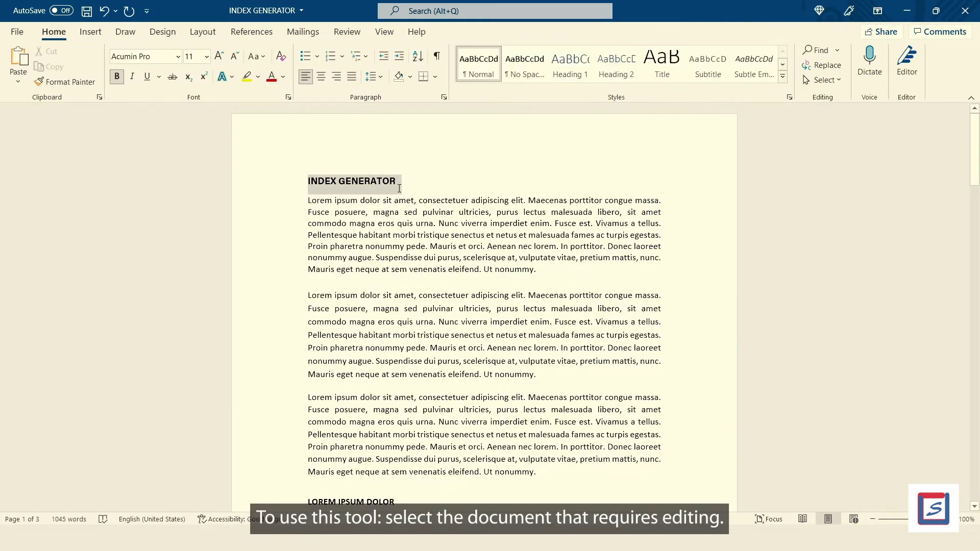
left_click_drag(397, 187, 398, 187)
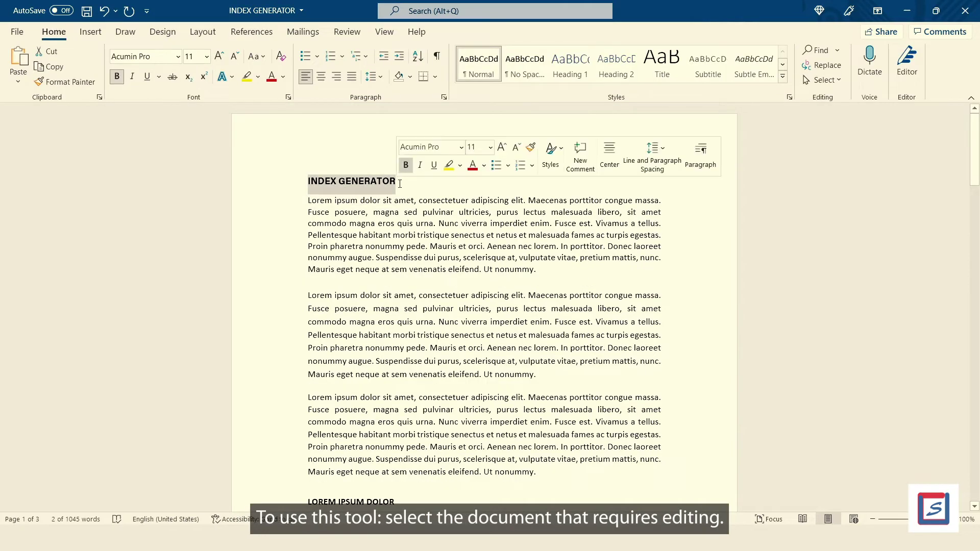
Step: Mark INDEX GENERATOR as a current-page index entry with a bold page number
left_click(254, 32)
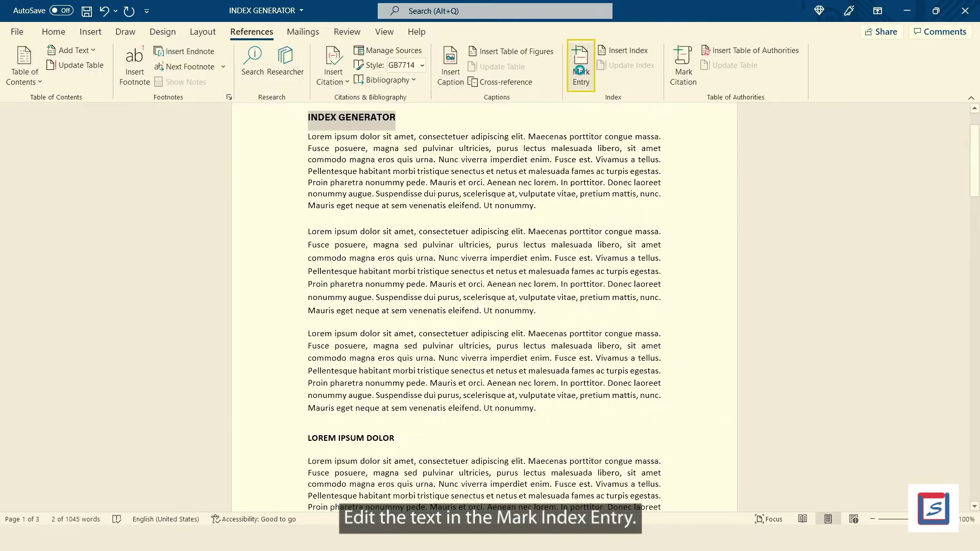
left_click(580, 69)
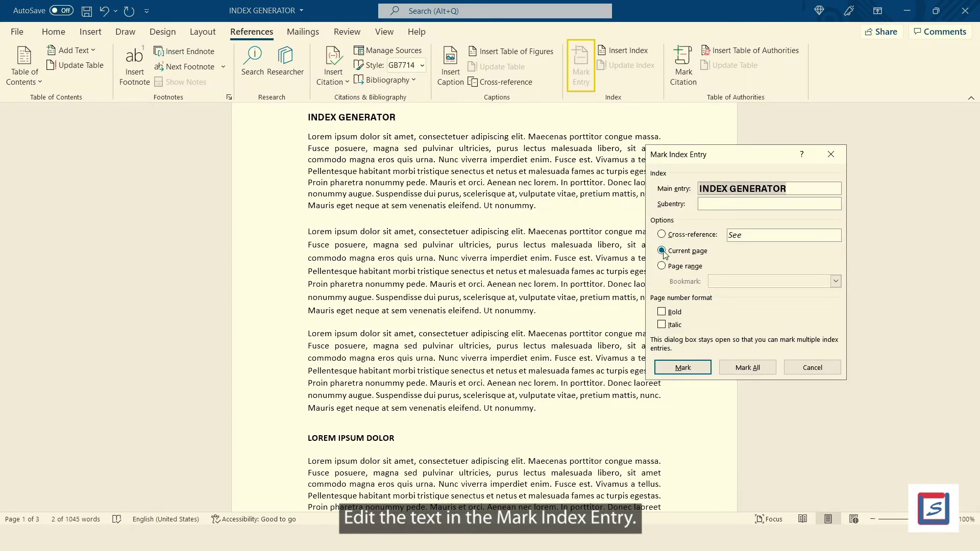
left_click(697, 254)
left_click(662, 312)
left_click(683, 367)
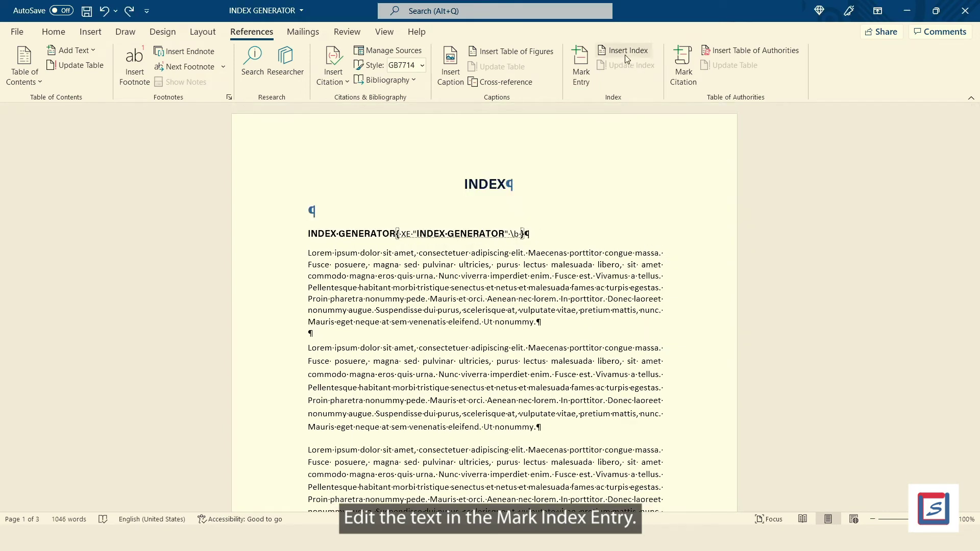
Step: Insert a Modern-format index with right-aligned page numbers and hide formatting marks
left_click(628, 50)
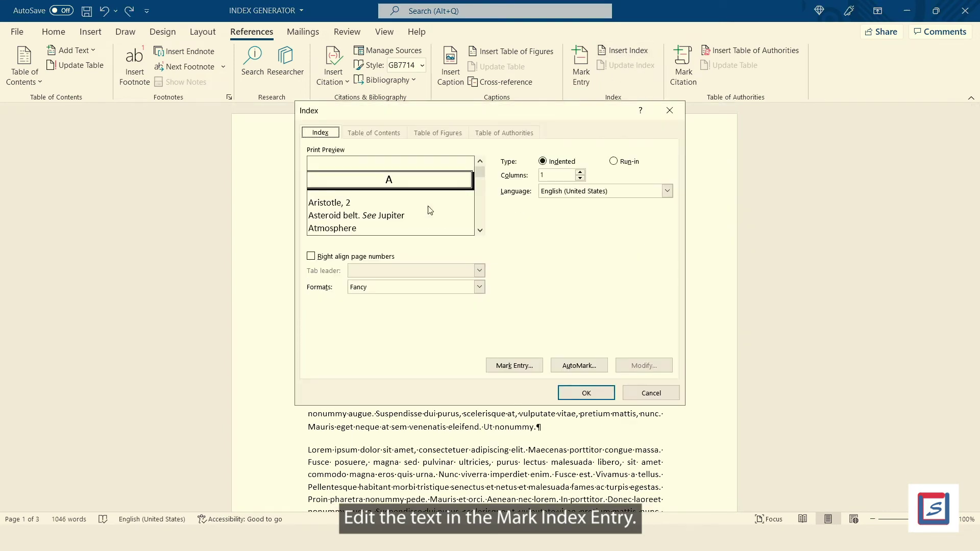
left_click(430, 287)
left_click(439, 325)
left_click(311, 258)
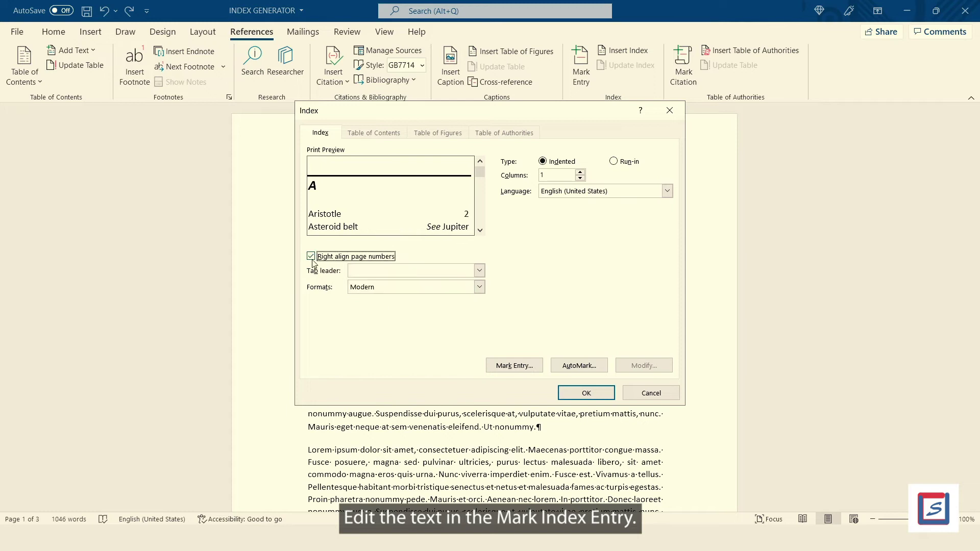
left_click(585, 392)
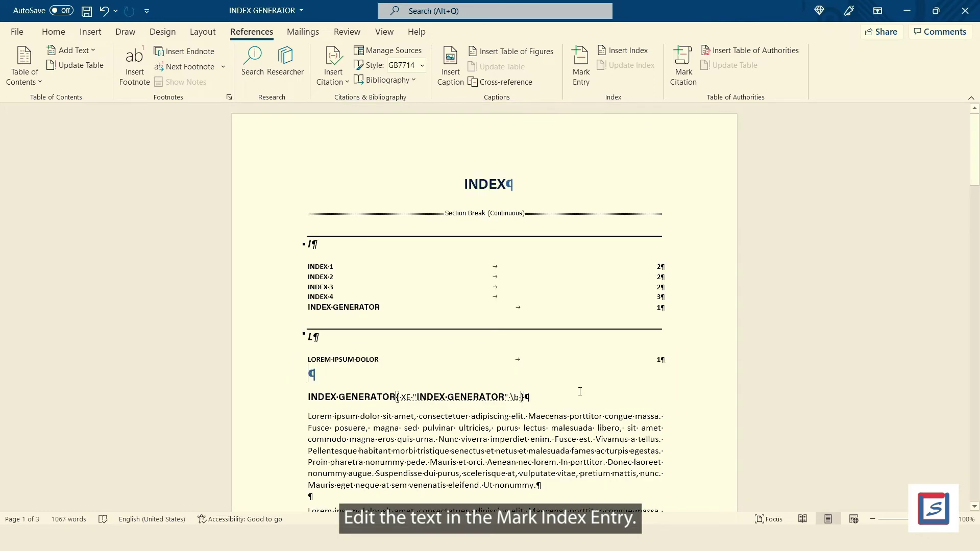
left_click(54, 31)
left_click(436, 56)
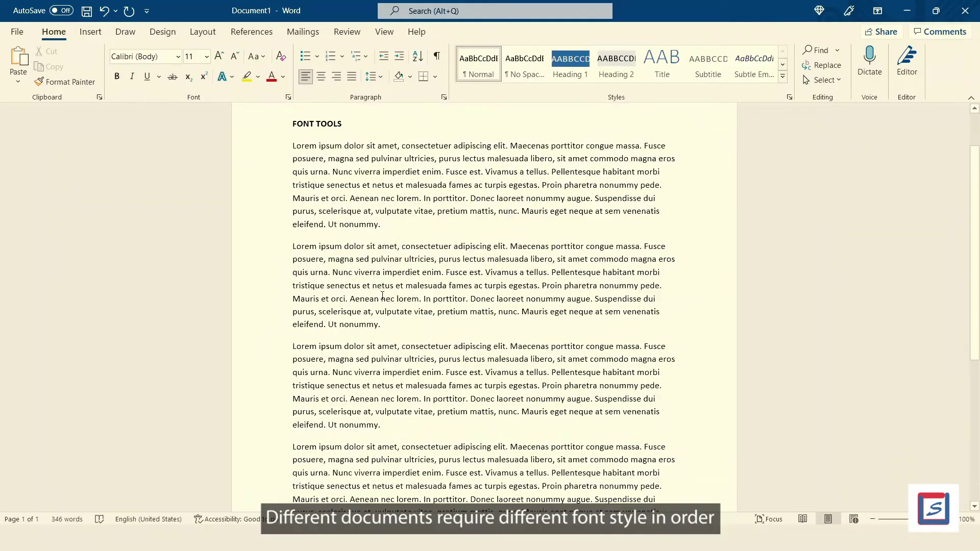
Step: Select all the document text and set it in the Bierstadt font
key("ctrl+a")
left_click(177, 56)
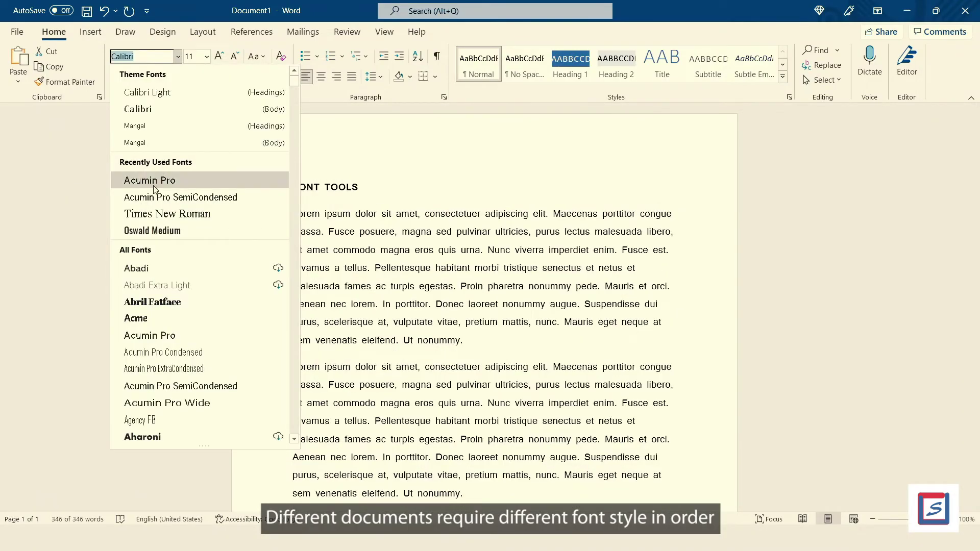
scroll(152, 260, "down", 4)
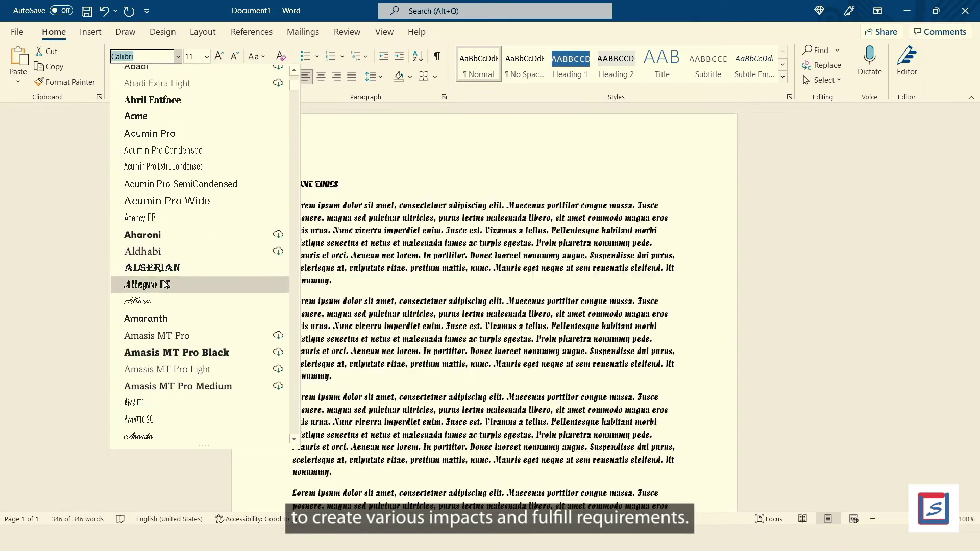
scroll(164, 284, "down", 10)
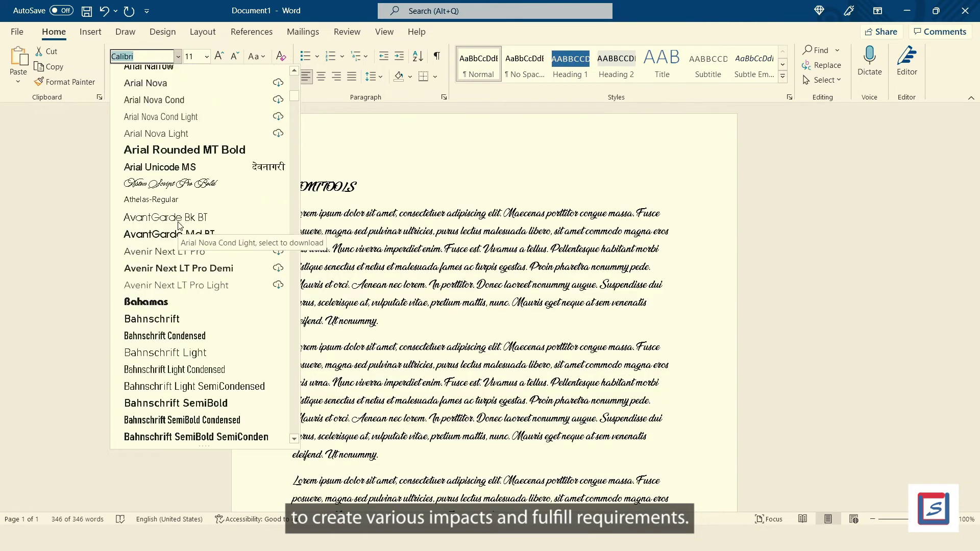
scroll(179, 225, "down", 7)
scroll(185, 267, "down", 3)
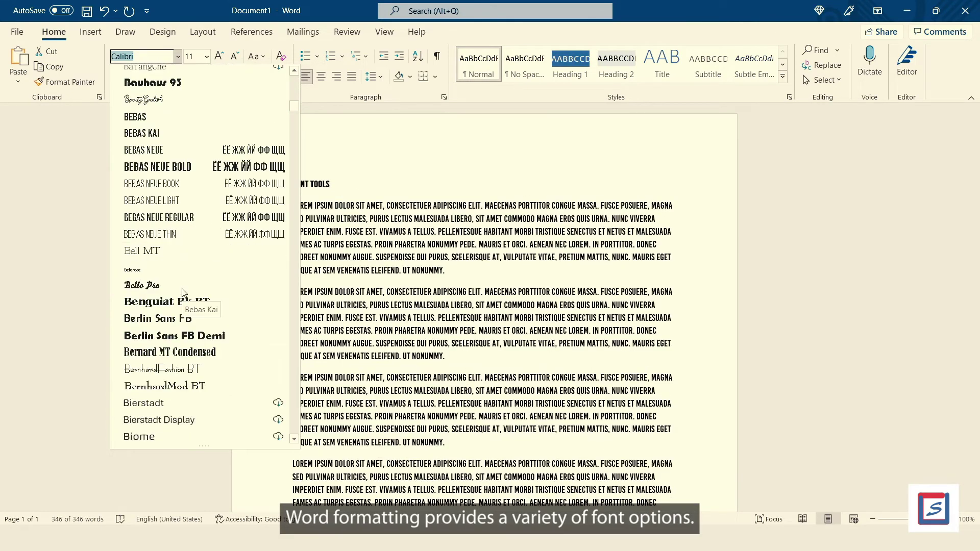
scroll(181, 289, "down", 4)
left_click(174, 253)
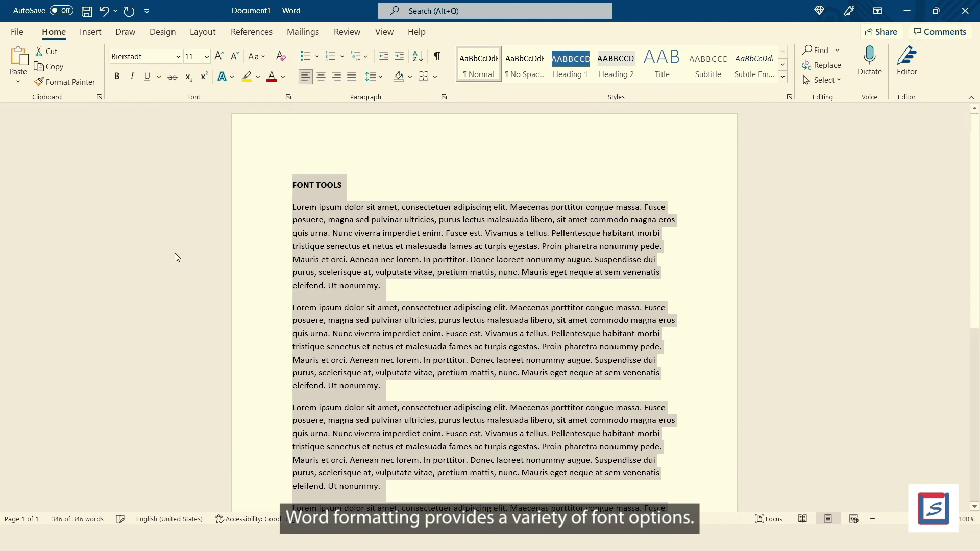
Step: Try Bold, Text Effects, Highlight and Font Color without keeping any change
left_click(117, 76)
left_click(117, 76)
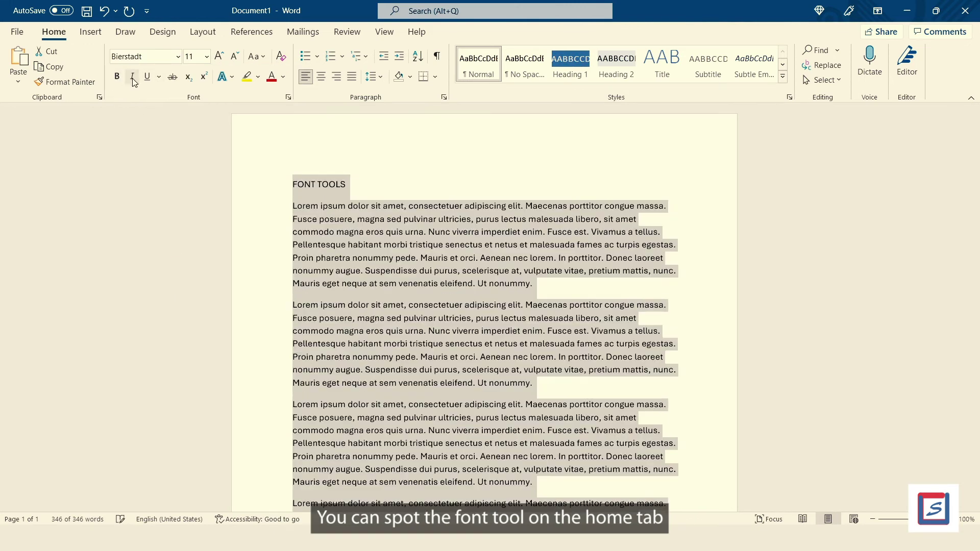
left_click(228, 77)
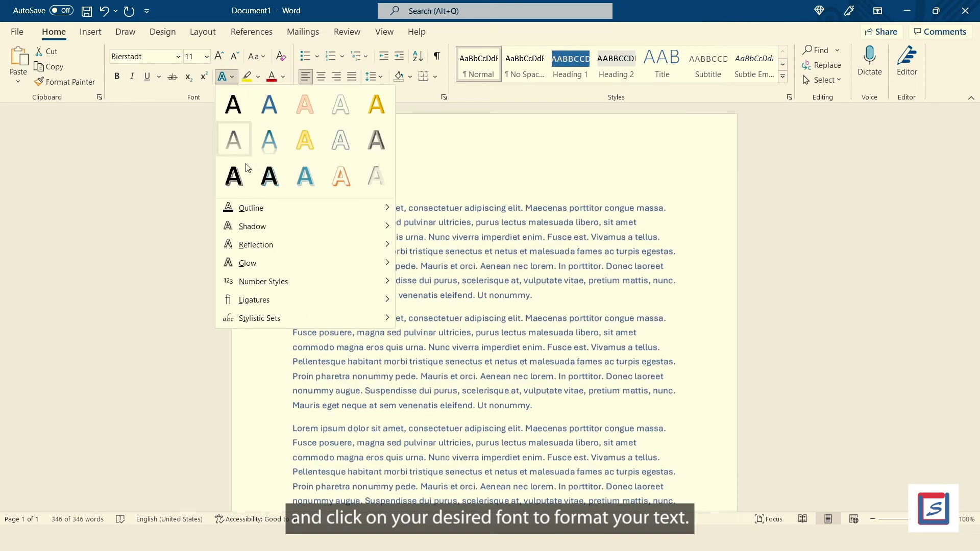
left_click(229, 77)
left_click(258, 76)
left_click(258, 76)
left_click(282, 76)
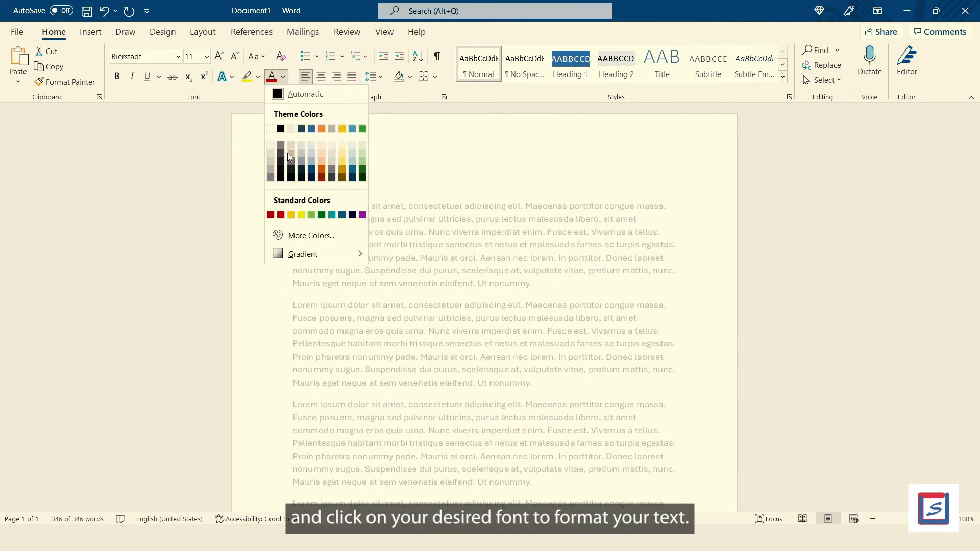
left_click(273, 46)
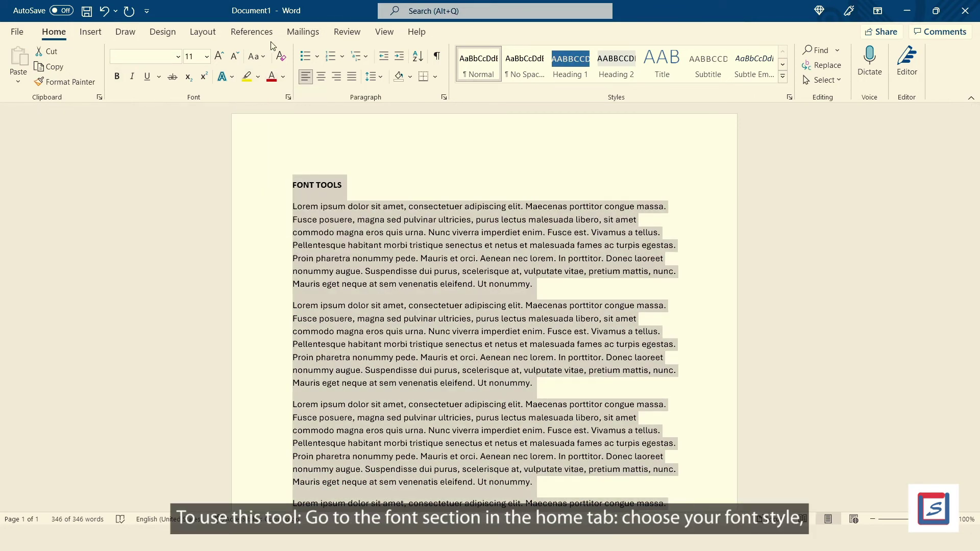
Step: Change the selected document text to Times New Roman
left_click(178, 56)
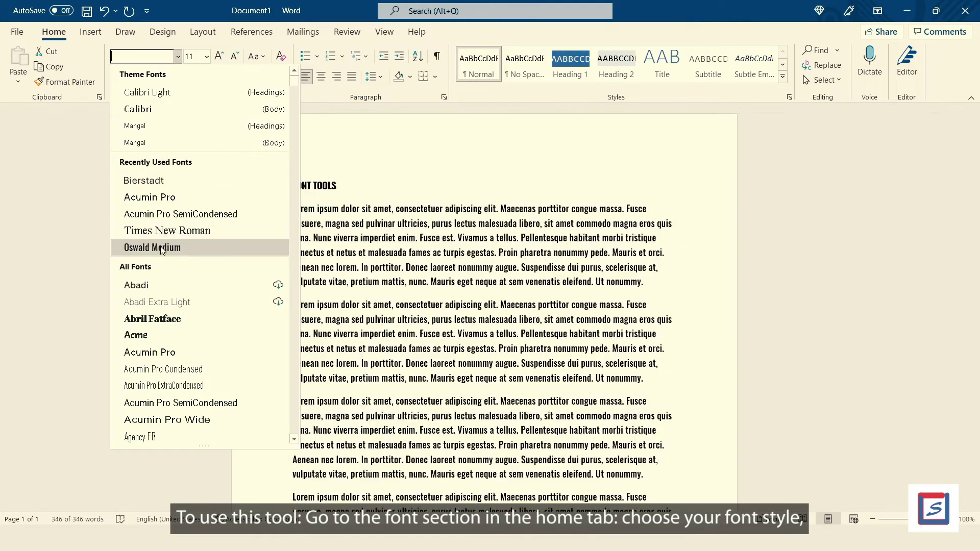
left_click(167, 230)
left_click(614, 228)
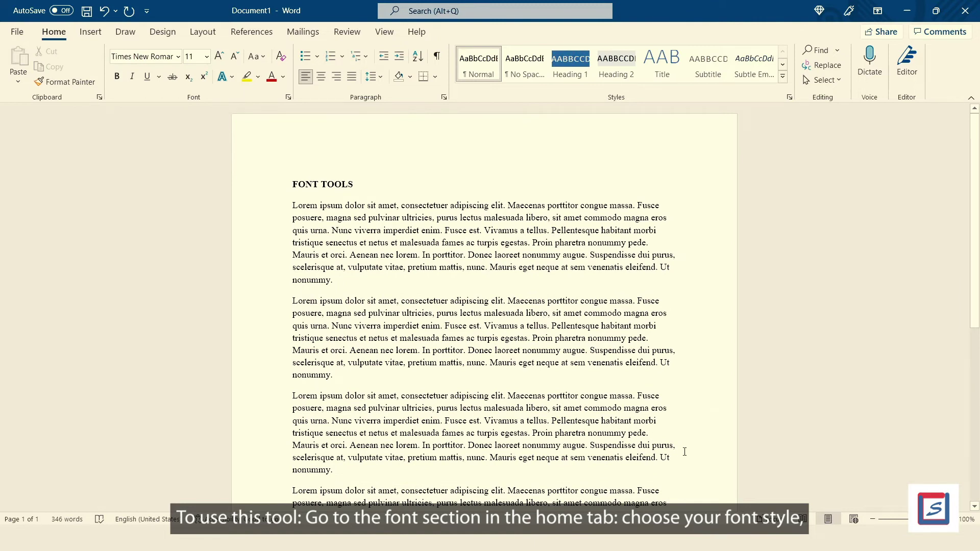
Step: Make the first Lorem paragraph bold italic, trying and removing underline
left_click_drag(292, 205, 403, 282)
left_click(118, 76)
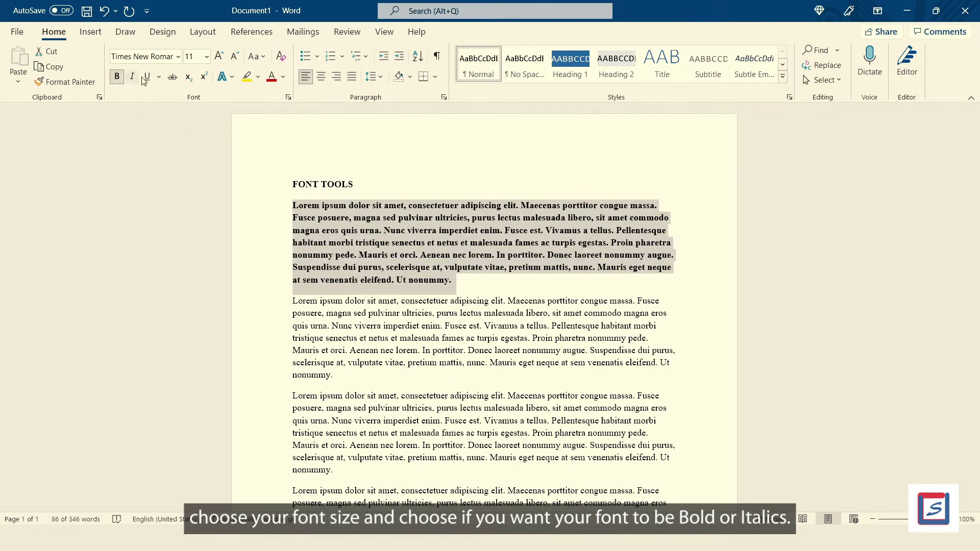
left_click(132, 76)
left_click(147, 78)
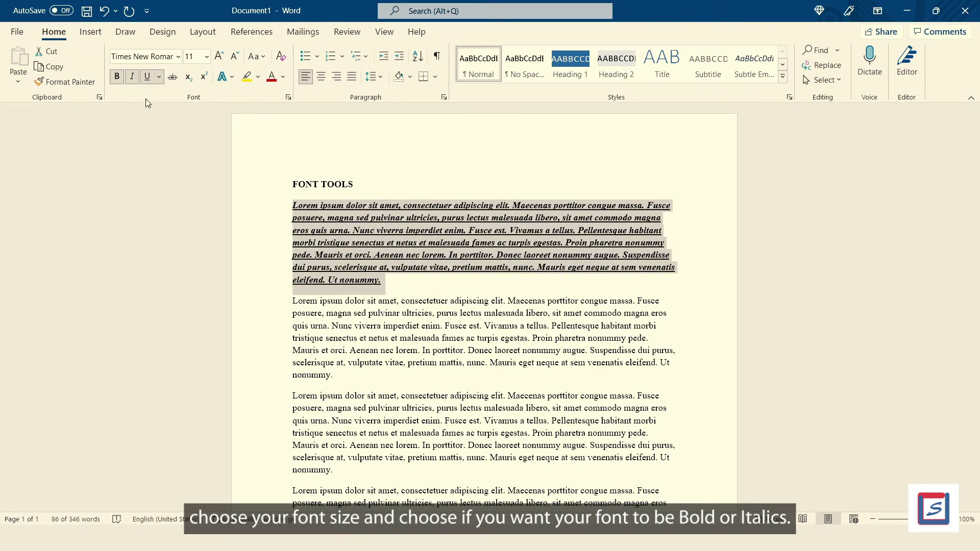
left_click(147, 77)
left_click(383, 292)
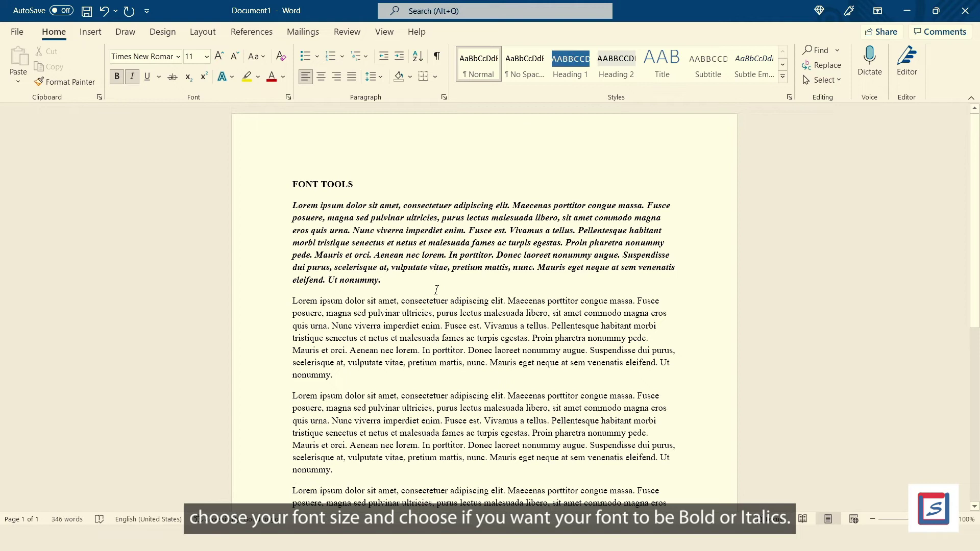
left_click_drag(392, 279, 292, 205)
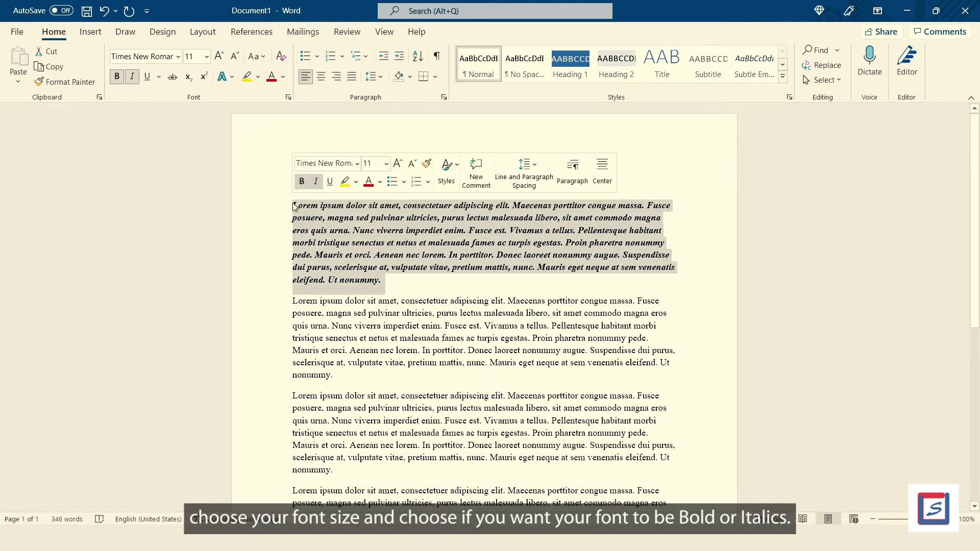
Step: Set the bold-italic first paragraph to 12 pt font size, then reselect it
left_click(207, 56)
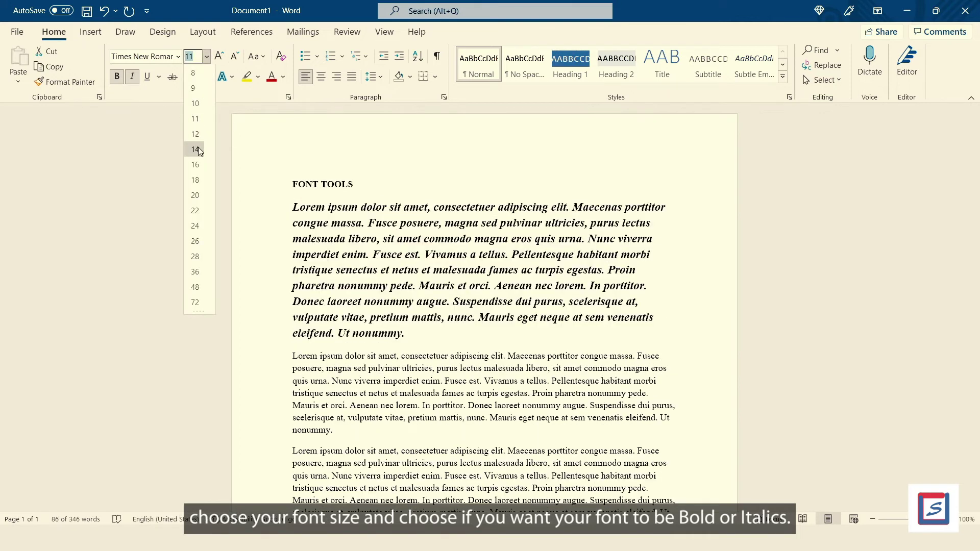
left_click(195, 133)
left_click(677, 281)
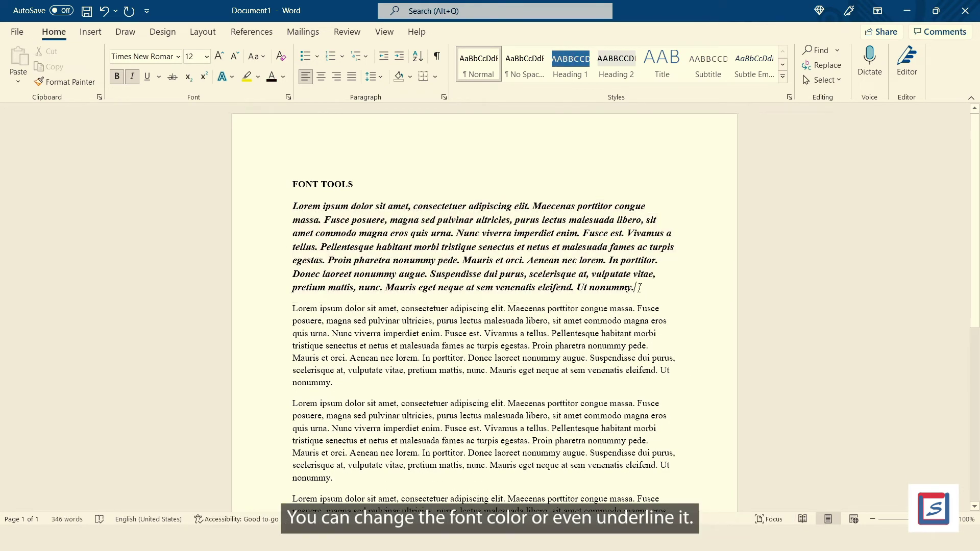
left_click_drag(587, 287, 292, 217)
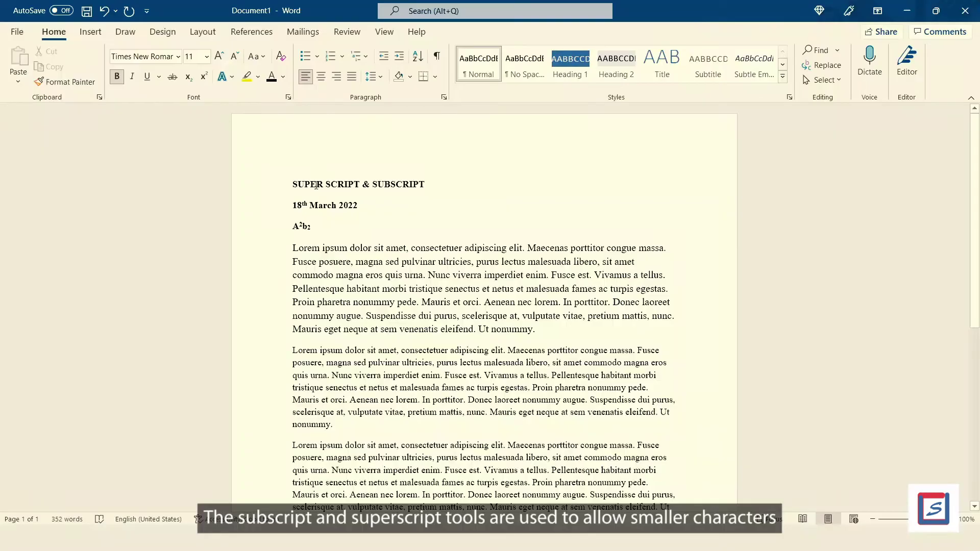
Step: Select the heading and the superscript 'th' in the 18th March 2022 date
left_click_drag(292, 184, 317, 199)
key("Down")
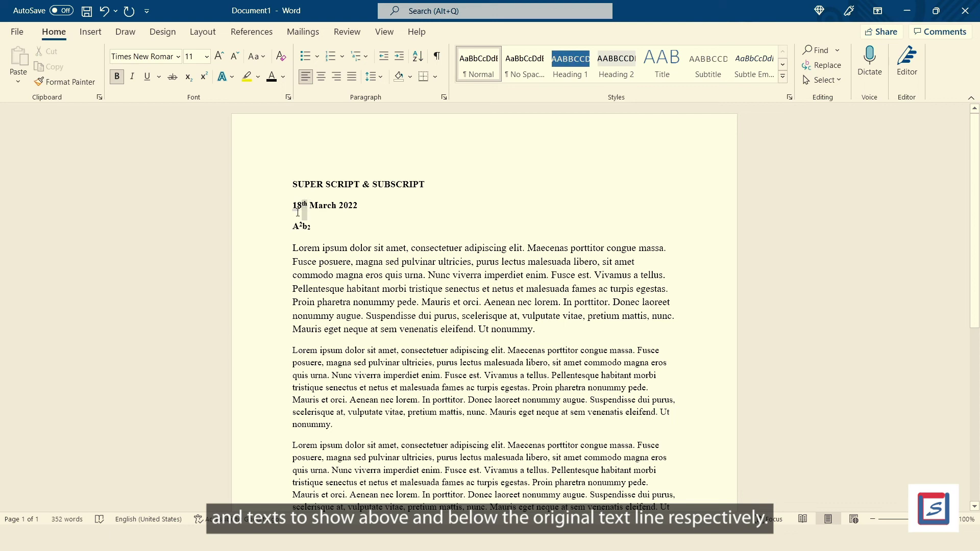
left_click_drag(297, 212, 311, 228)
key("Right")
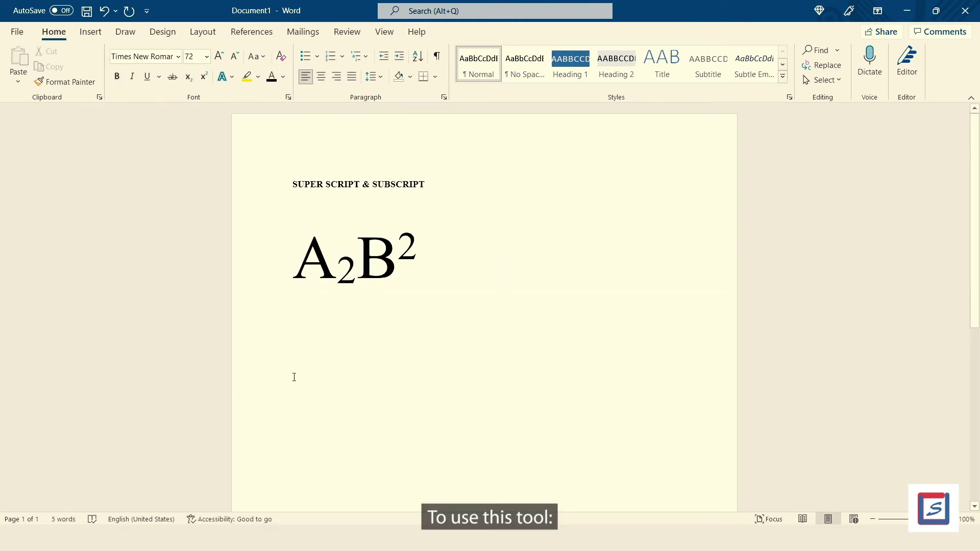
Step: Type A₂B² on the line below, with A's 2 subscript and B's 2 superscript
left_click_drag(293, 376, 291, 329)
left_click(291, 343)
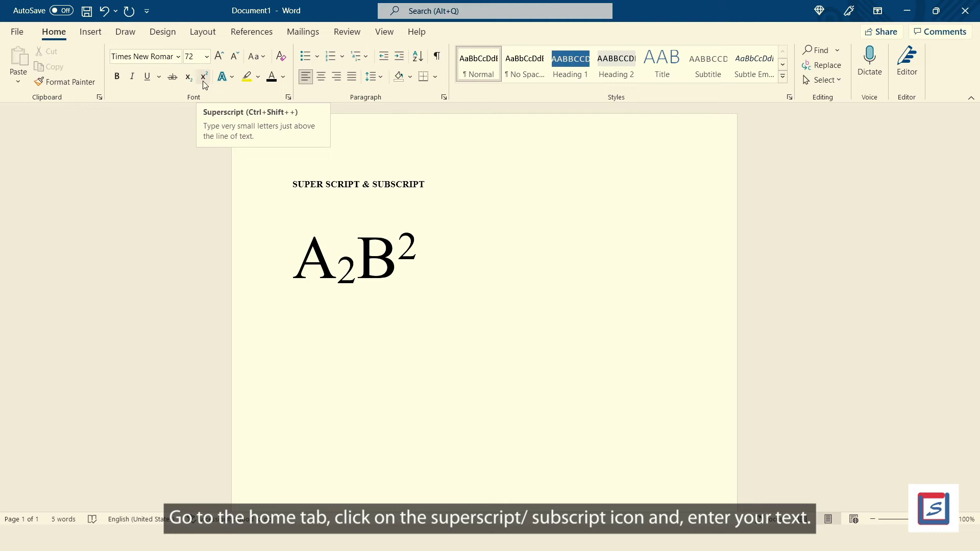
type("A")
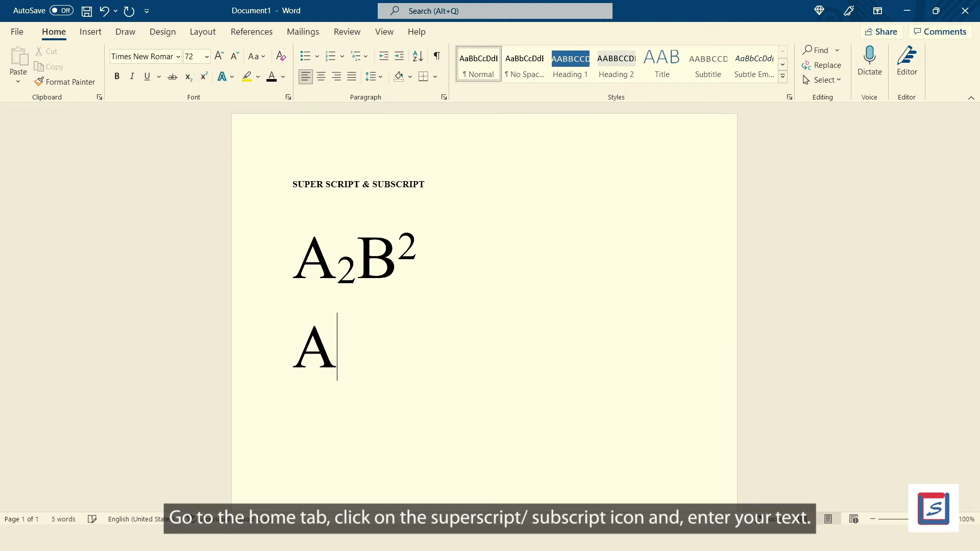
left_click(189, 78)
type("2")
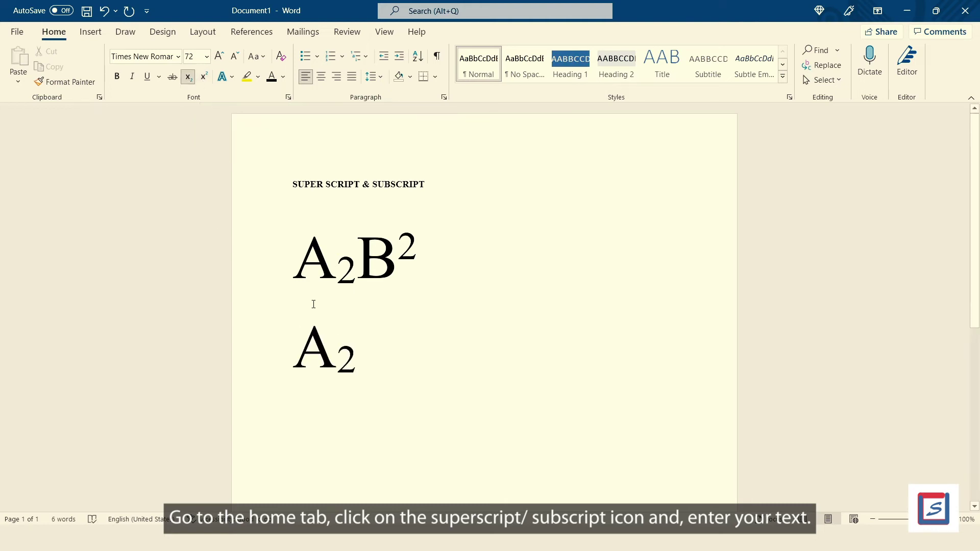
left_click(188, 77)
type("B")
left_click(204, 76)
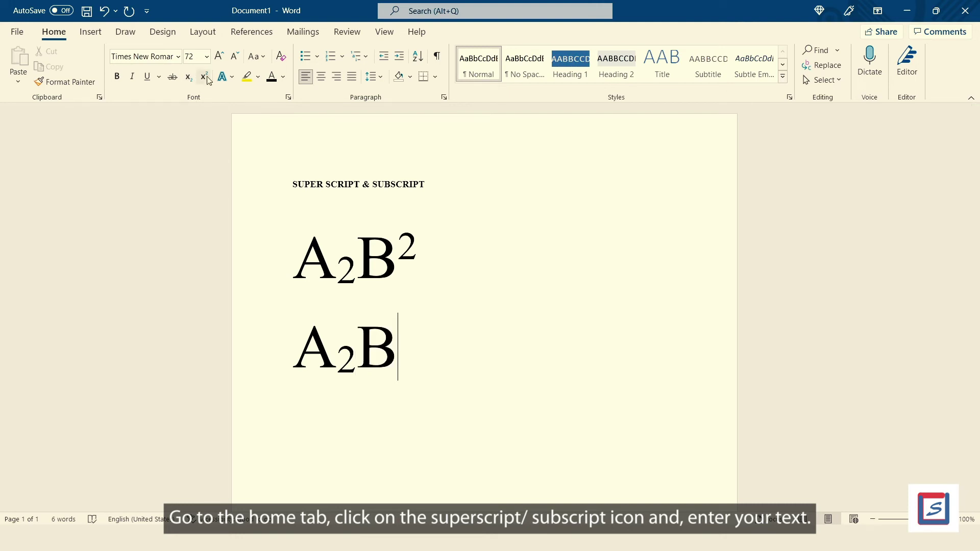
type("2")
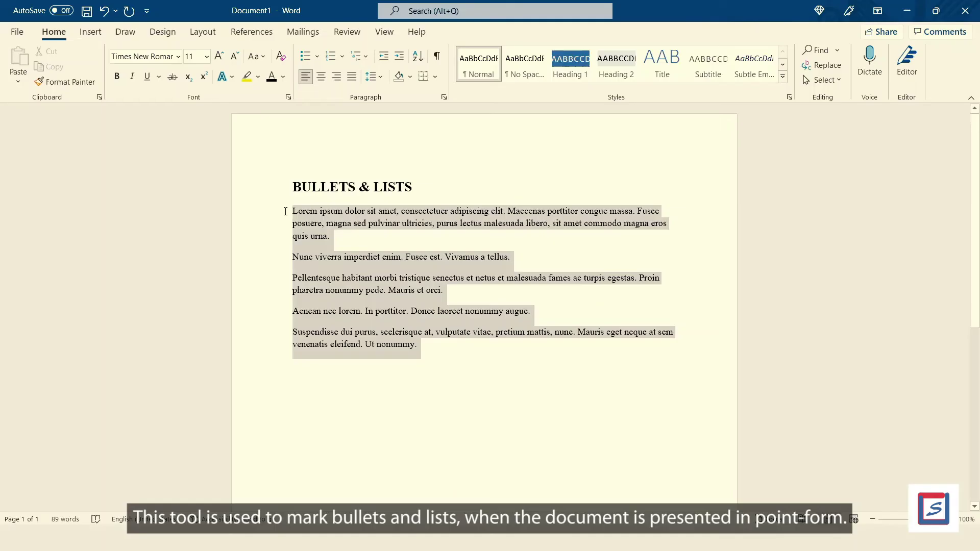
Step: Apply check-mark bullets to all paragraphs under BULLETS & LISTS
left_click_drag(418, 345, 293, 211)
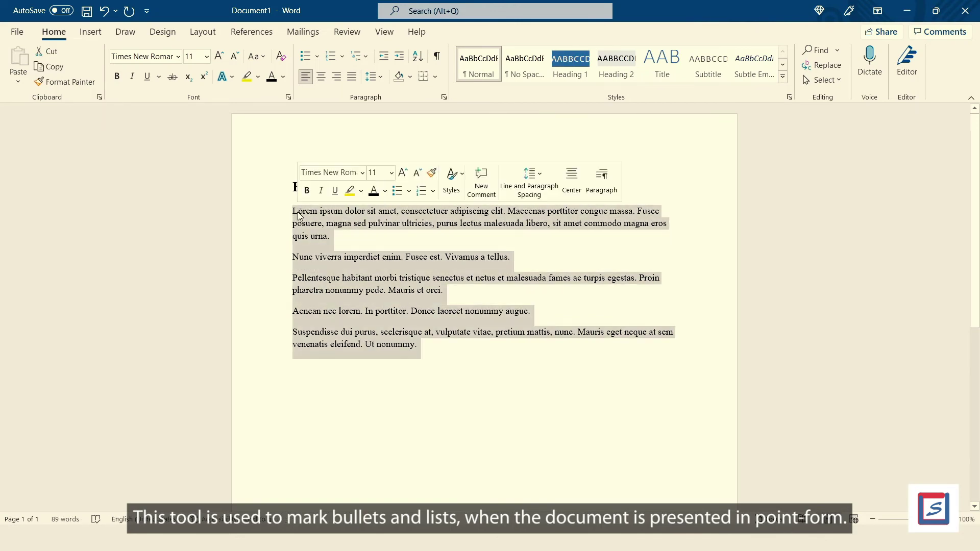
left_click(409, 192)
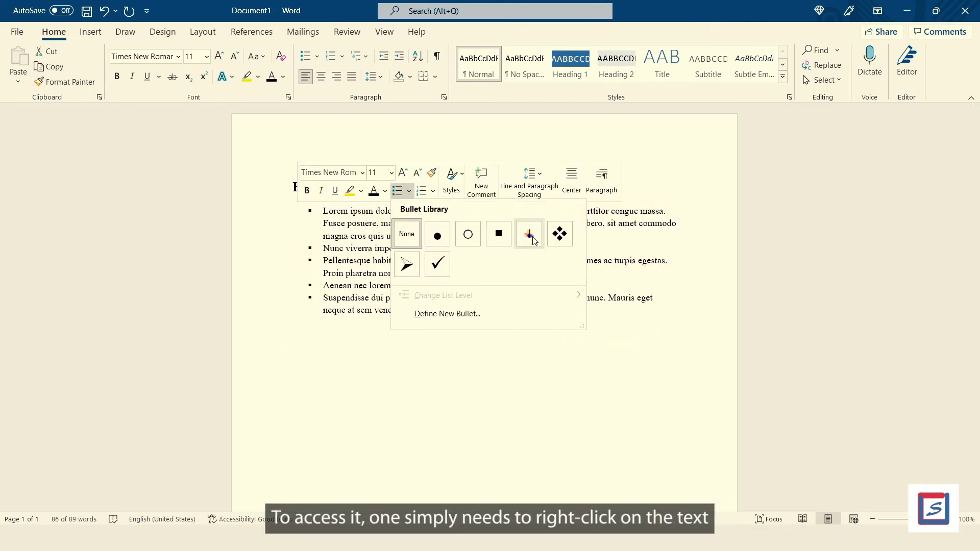
left_click(437, 265)
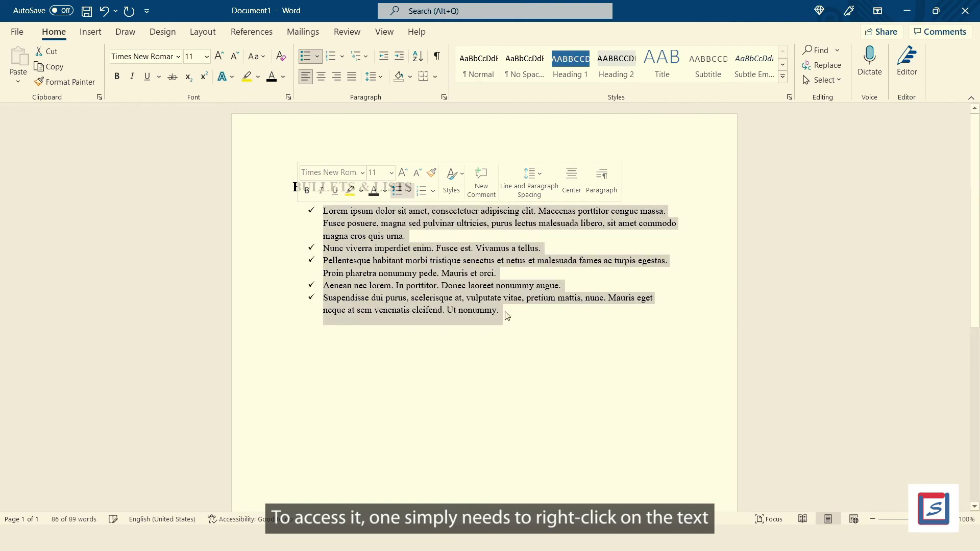
left_click(669, 186)
Step: Change the first paragraph's bullet to the four-diamond style
left_click_drag(508, 312, 323, 210)
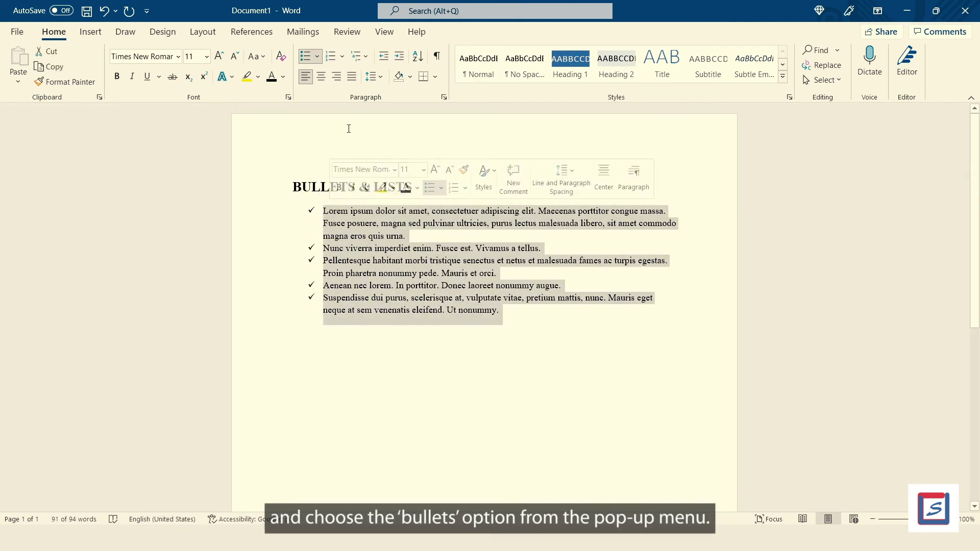
right_click(294, 210)
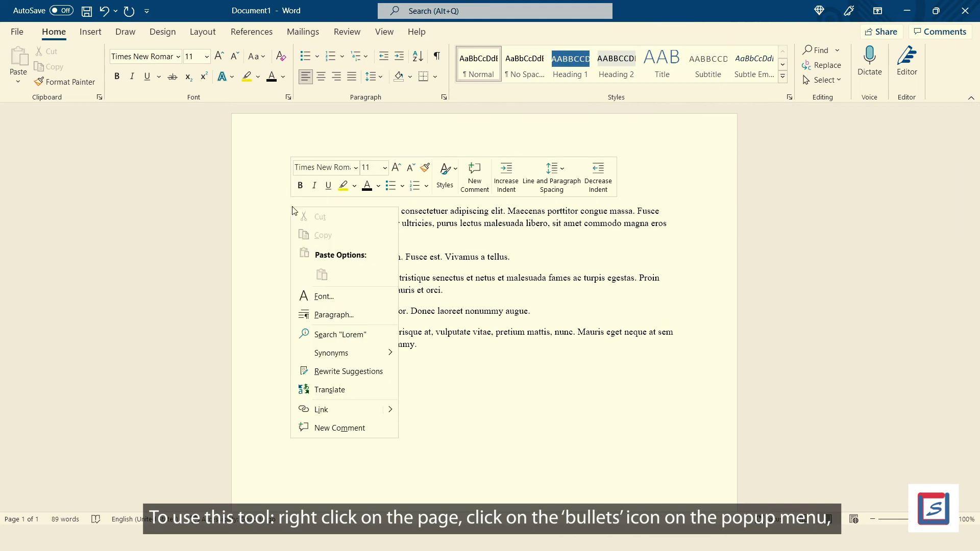
left_click(402, 187)
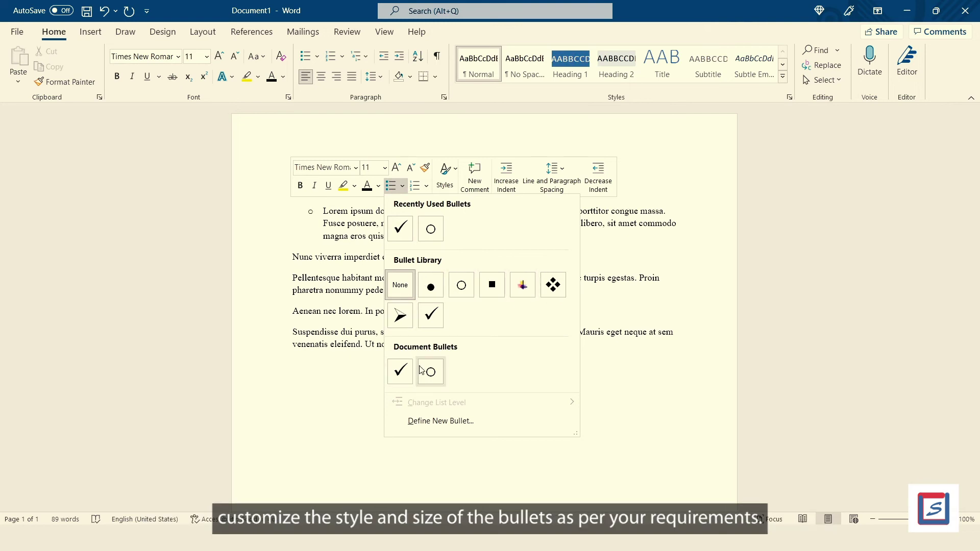
left_click(560, 293)
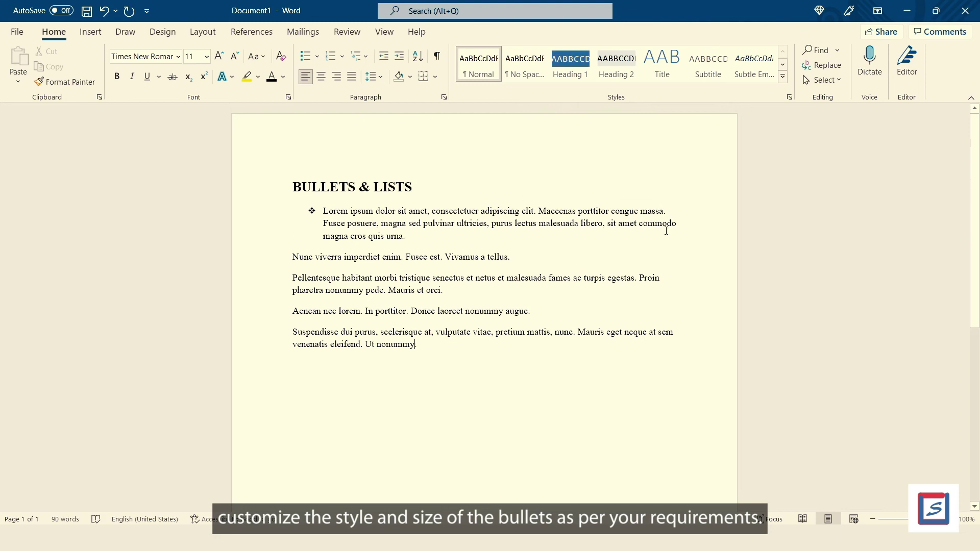
Step: Give the paragraphs from Nunc to the end the diamond bullet
left_click_drag(291, 254, 411, 342)
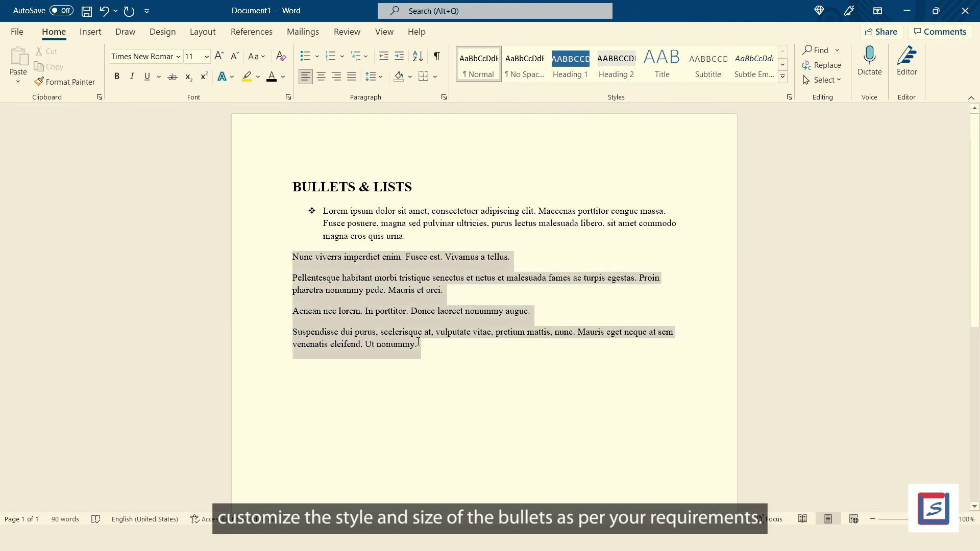
left_click(317, 56)
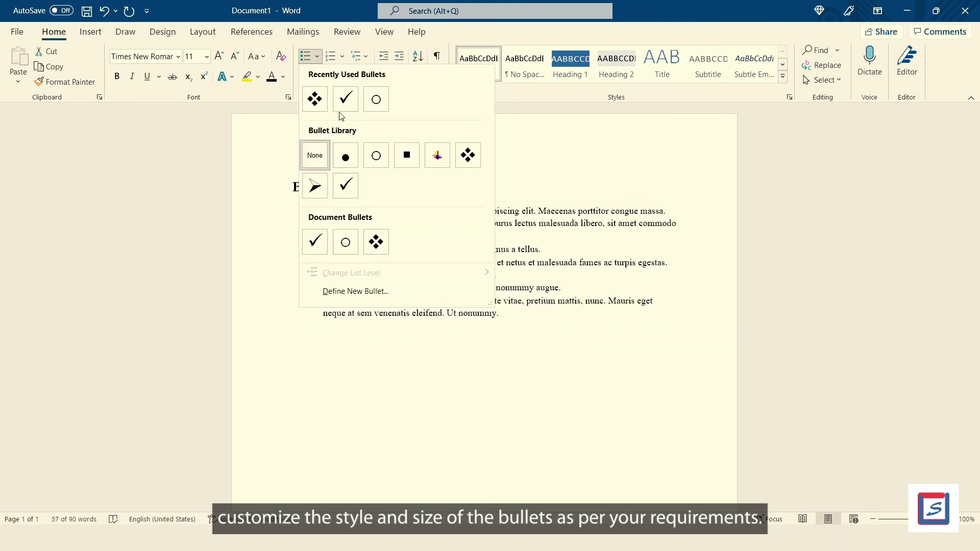
left_click(315, 98)
Step: Convert the whole bulleted list to numbering in the 1) 2) 3) format
left_click_drag(293, 328, 317, 210)
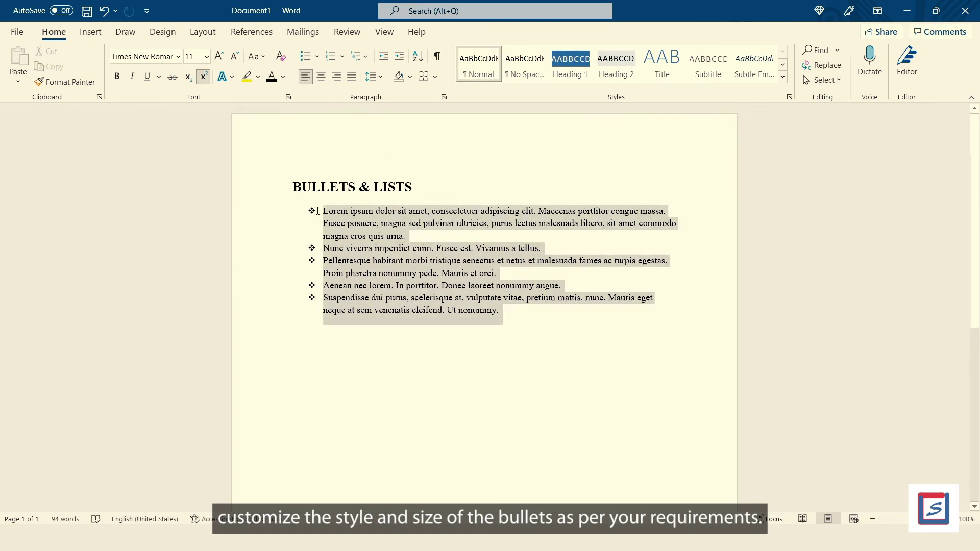
right_click(326, 209)
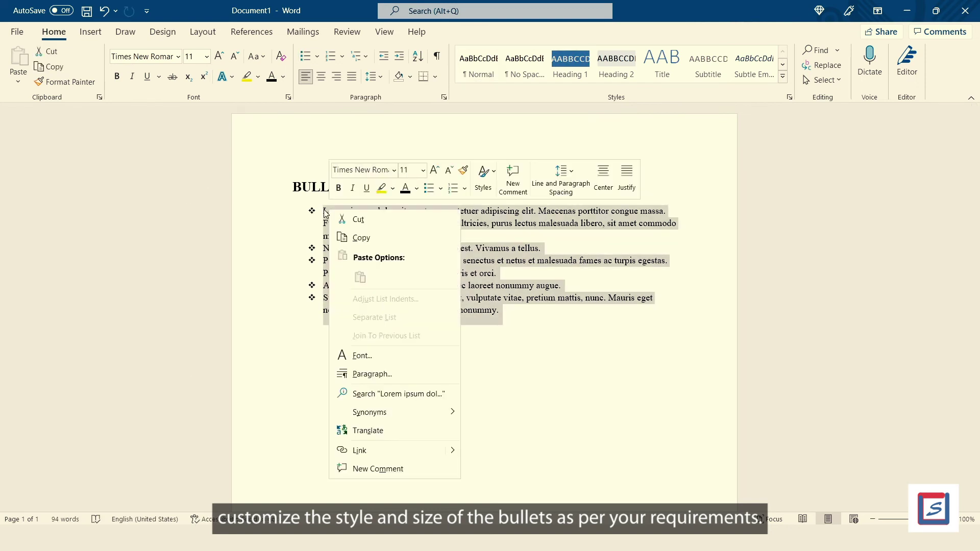
left_click(464, 190)
left_click(464, 189)
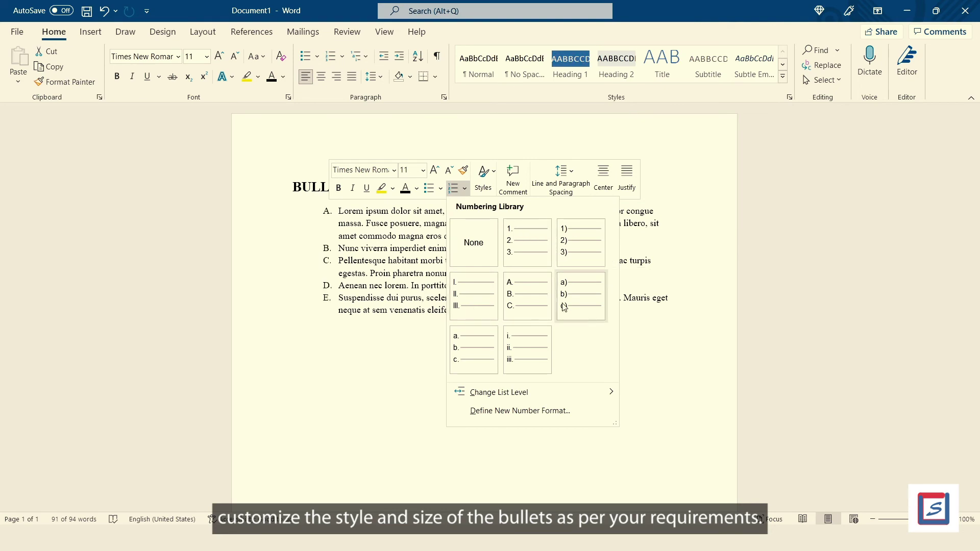
left_click(585, 254)
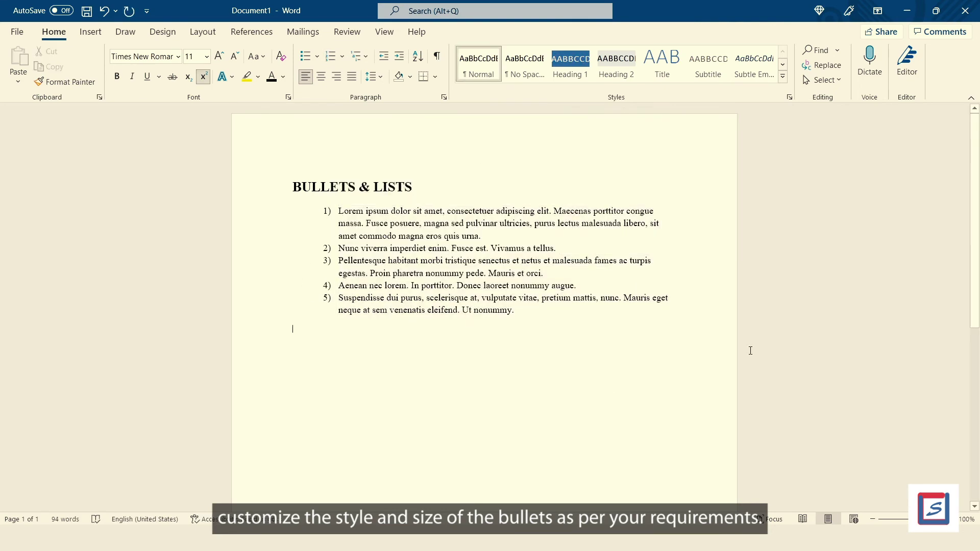